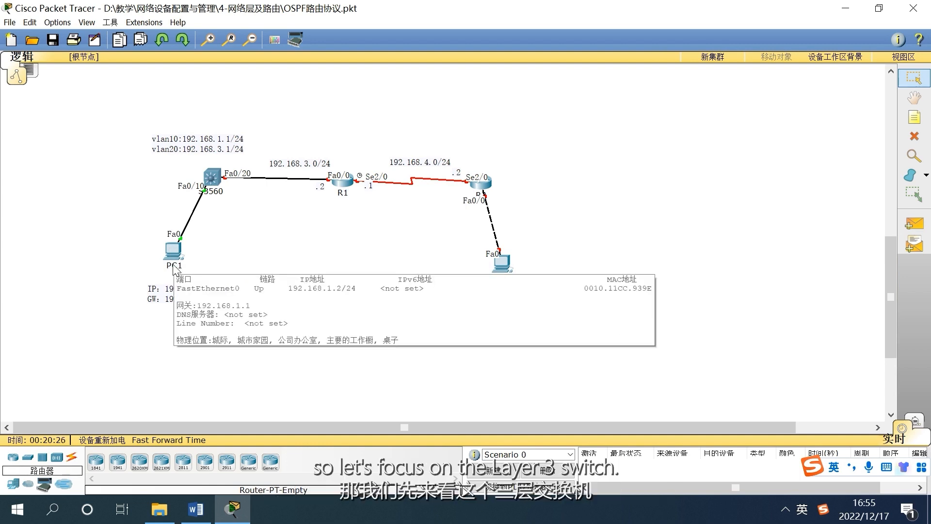
Open the S3560 switch's command-line window and enlarge it beside the topology.
left_click(213, 177)
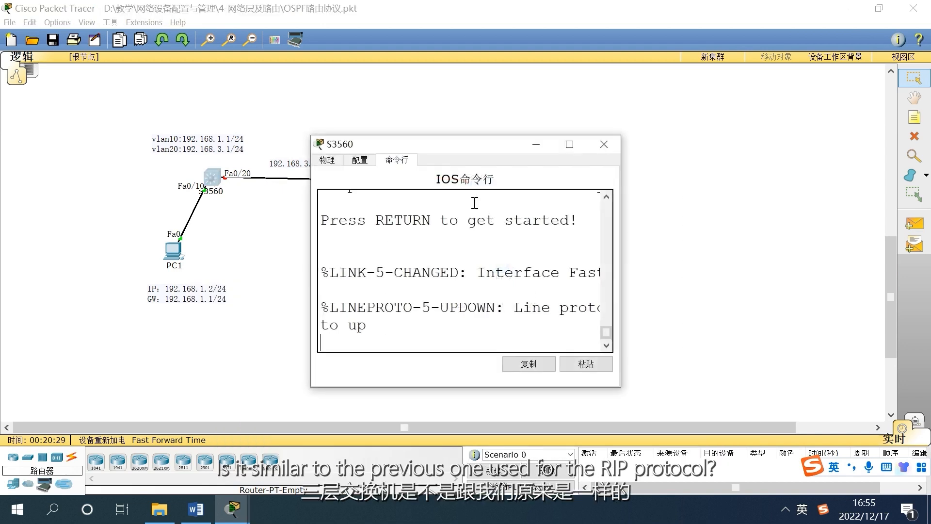
left_click_drag(499, 144, 648, 19)
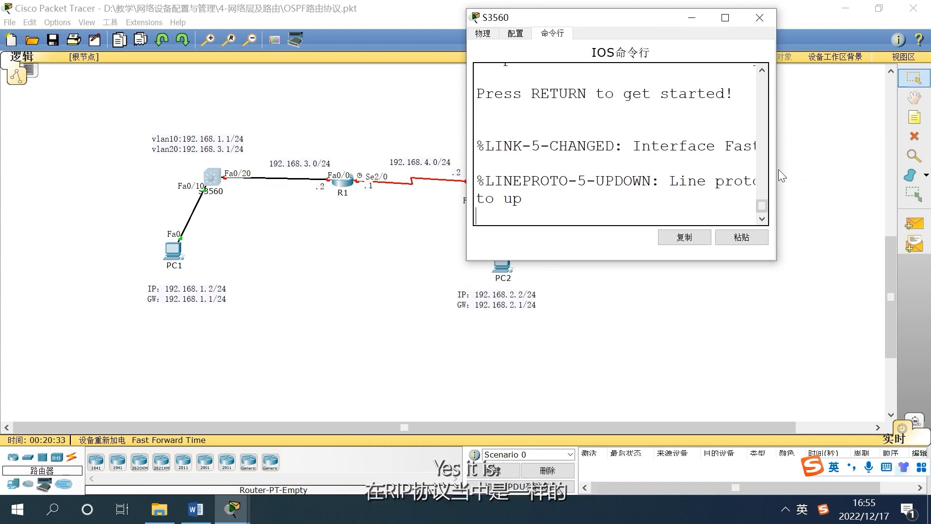
left_click_drag(777, 170, 929, 171)
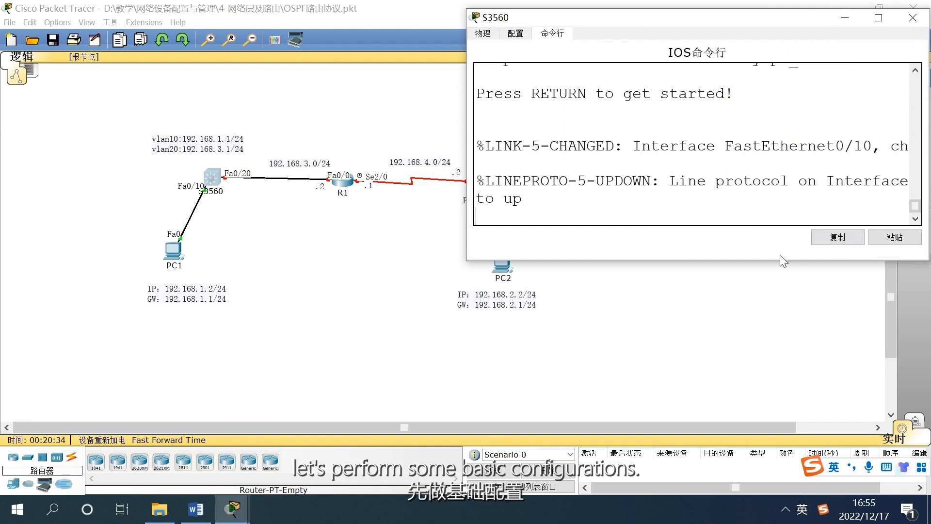
left_click_drag(773, 262, 745, 487)
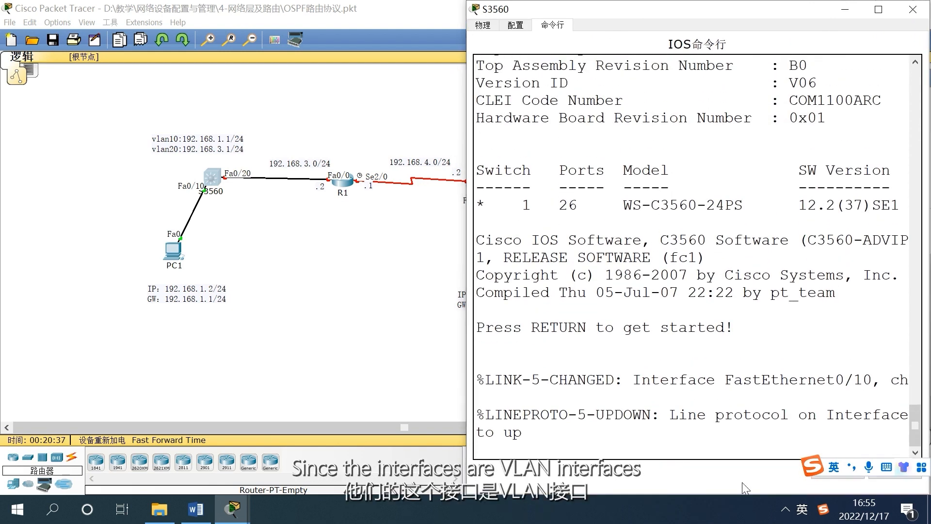
Start the S3560 console session and enter privileged mode, continuing into global configuration mode.
key("Return")
key("Return")
key("Return")
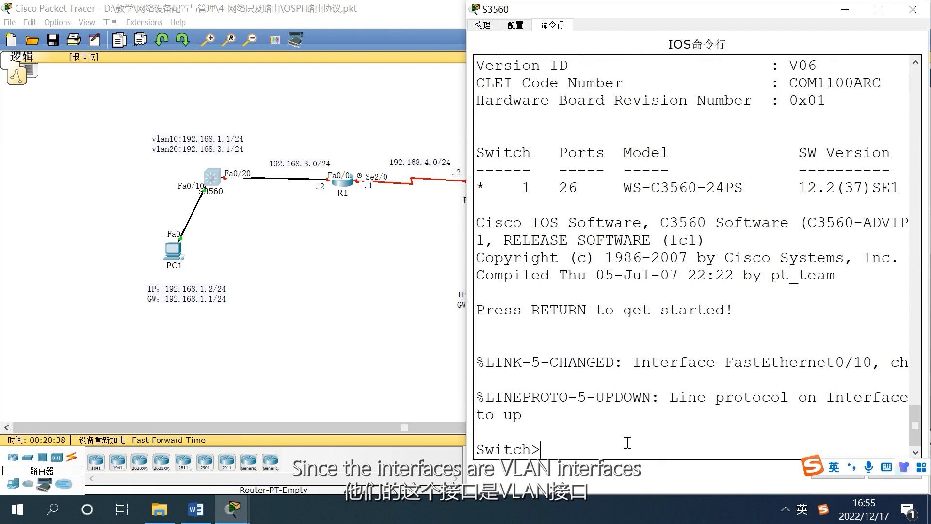
type("e")
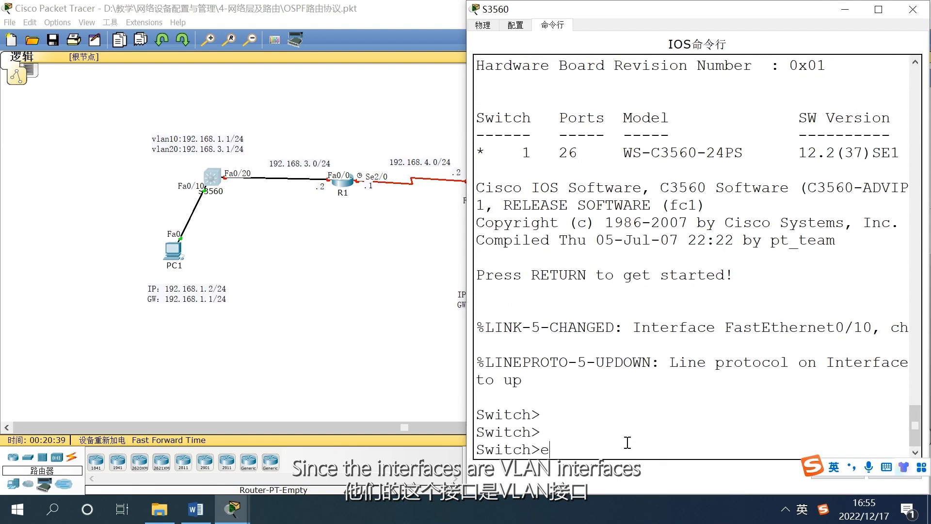
type("n")
key("Return")
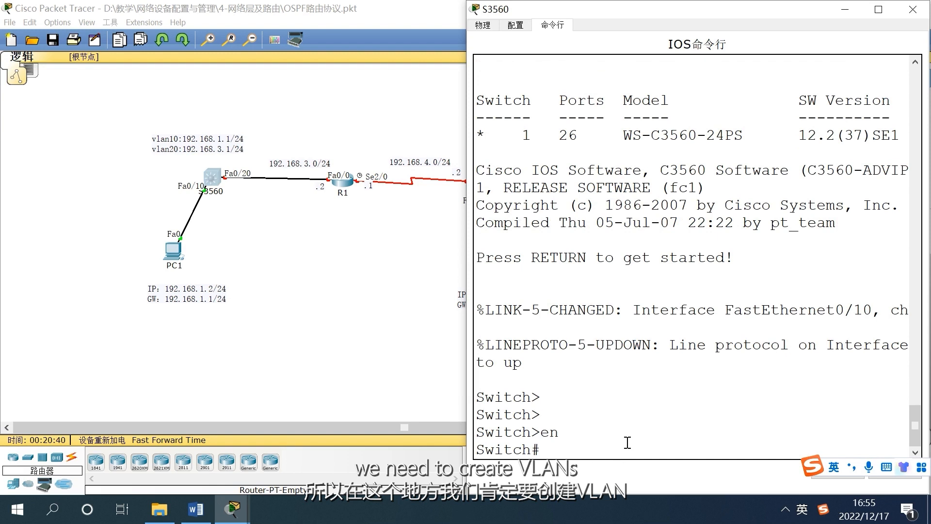
type("conf t")
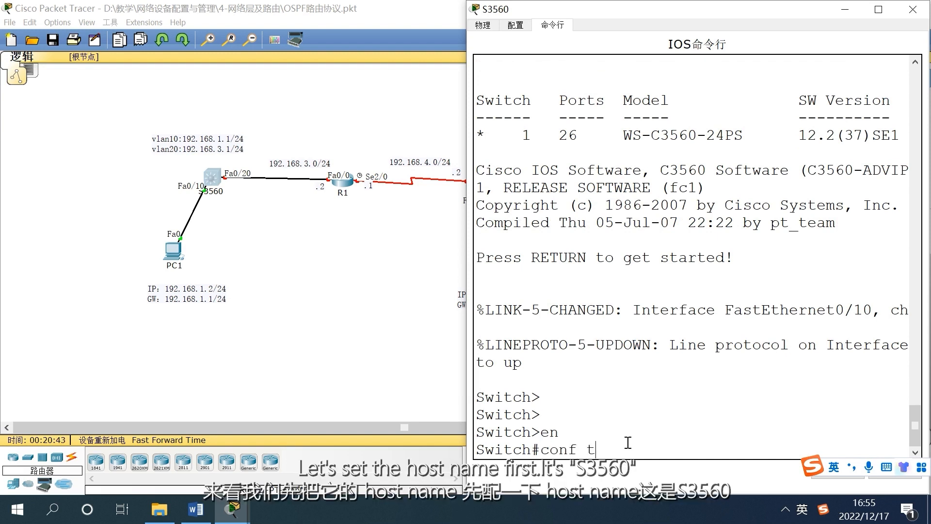
key("Return")
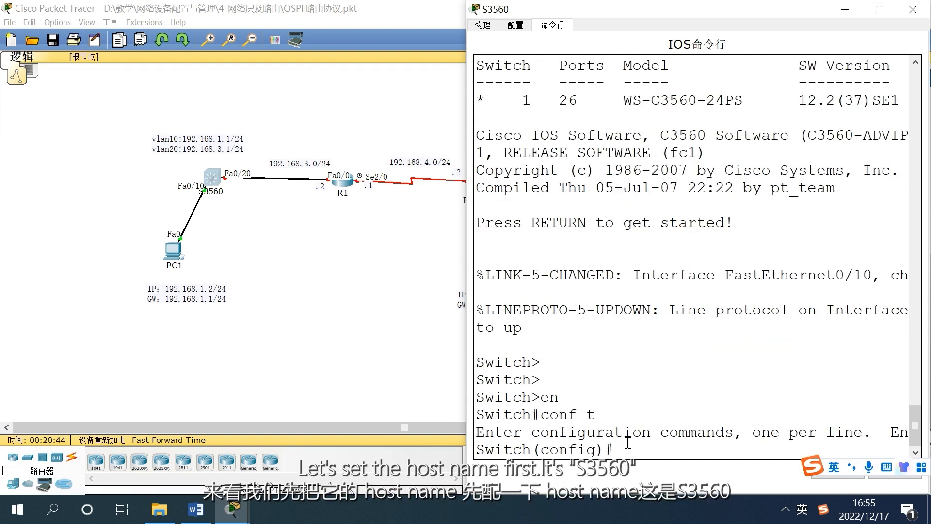
Set the layer 3 switch's hostname to S3560.
type("hostname")
key("Caps_Lock")
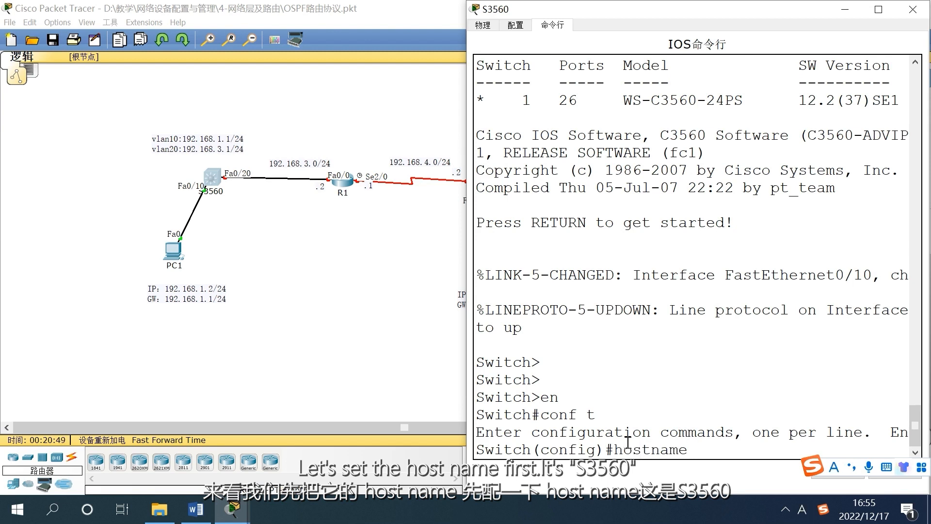
type("S3560")
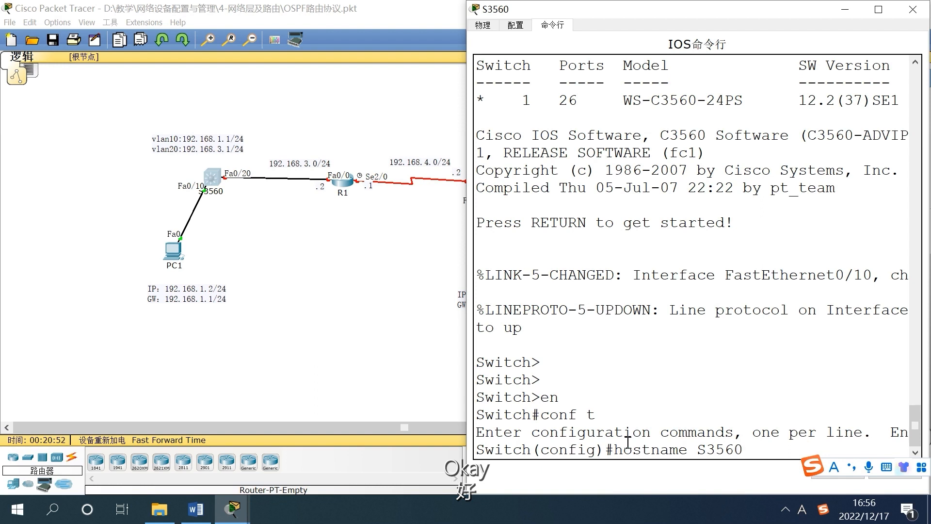
key("Return")
Create VLAN 10 and VLAN 20 on S3560 and return to global configuration mode.
key("Caps_Lock")
type("vlan 10")
key("Return")
type("vlna 2")
key("BackSpace")
key("BackSpace")
key("BackSpace")
type("an 20")
key("Return")
type("exit")
key("Return")
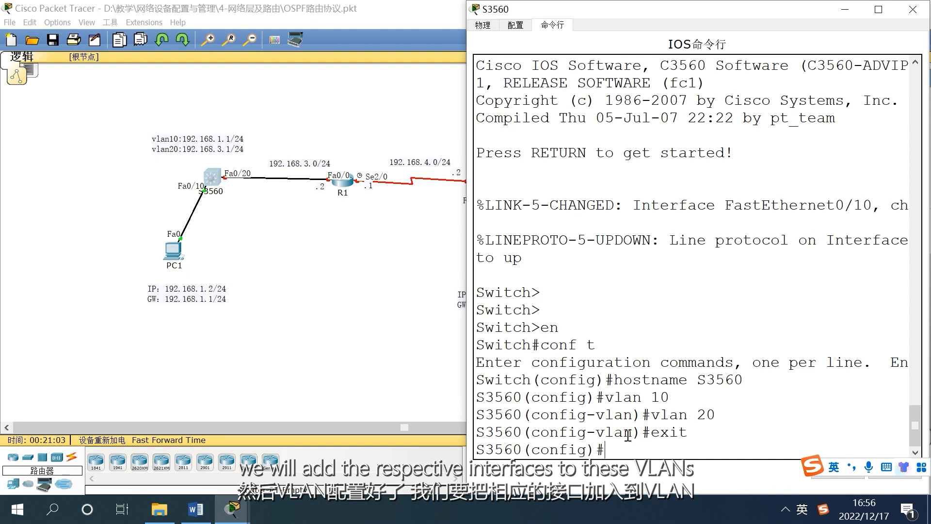
Assign S3560's interface f0/10 to access VLAN 10.
type("int ")
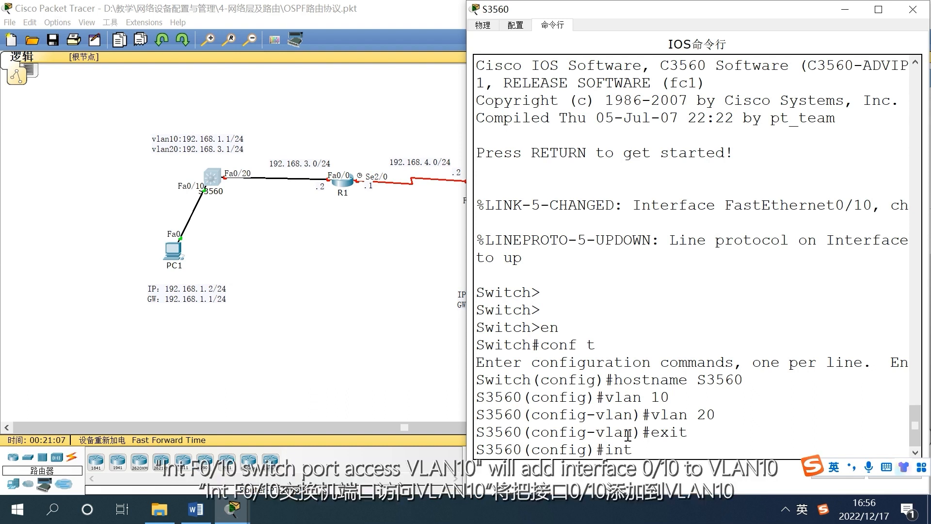
type("f0/10")
key("Return")
type("swi")
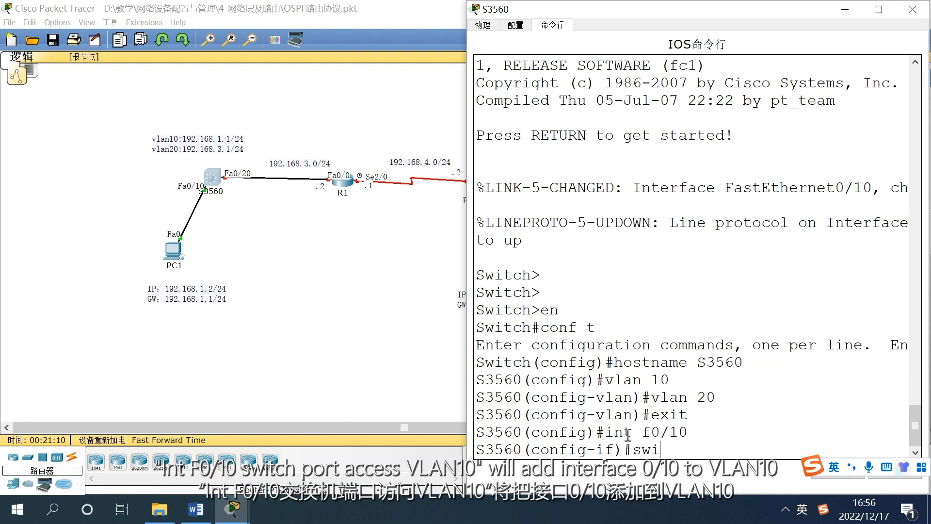
type(" acc vlan 10")
key("Return")
Assign S3560's interface f0/20 to access VLAN 20 and leave interface configuration.
key("Up")
key("Up")
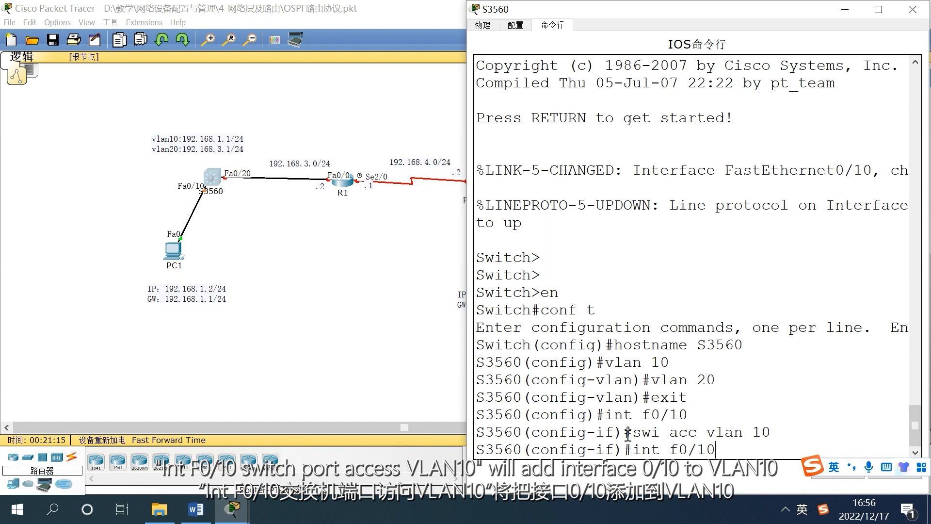
key("Left")
key("BackSpace")
type("2")
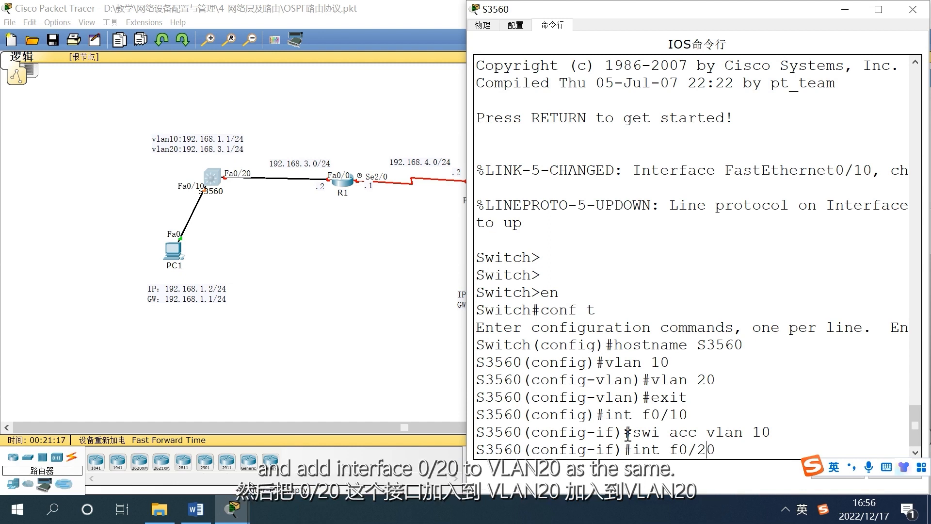
key("Return")
key("Up")
key("Up")
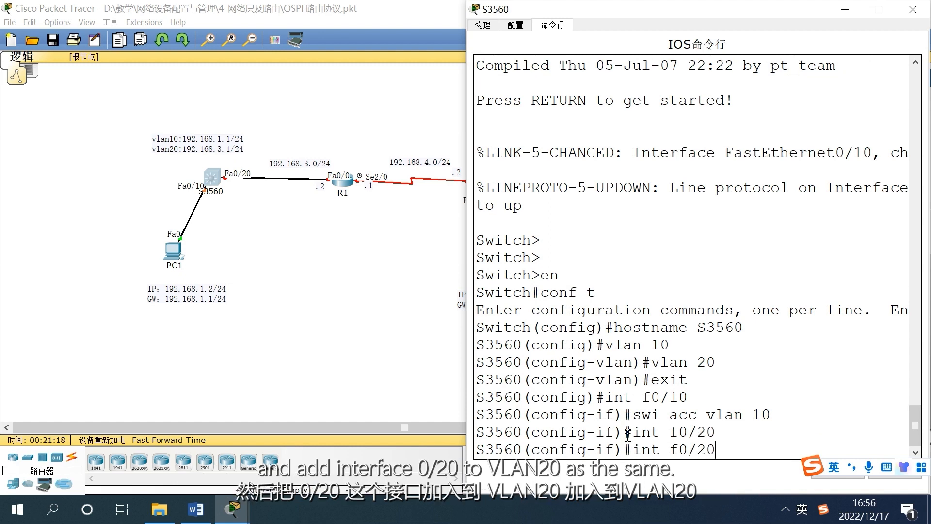
key("Left")
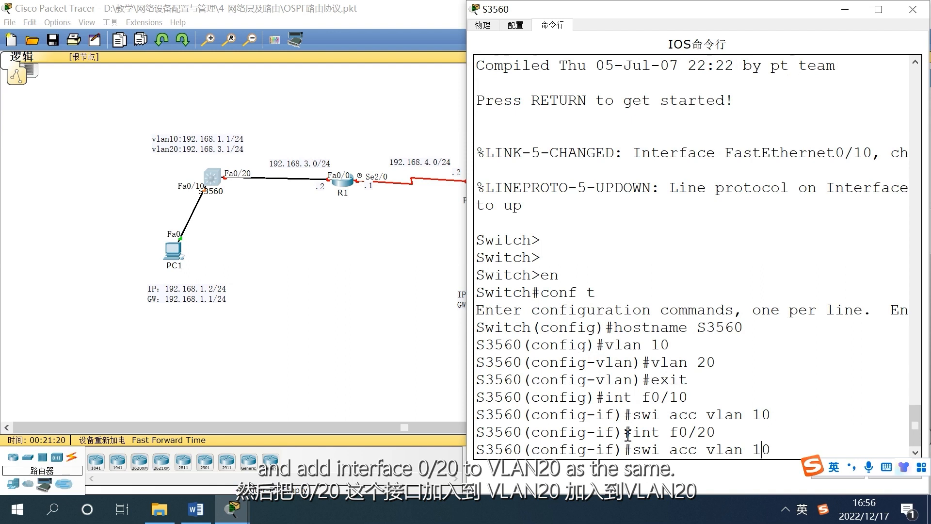
key("BackSpace")
type("2")
key("Return")
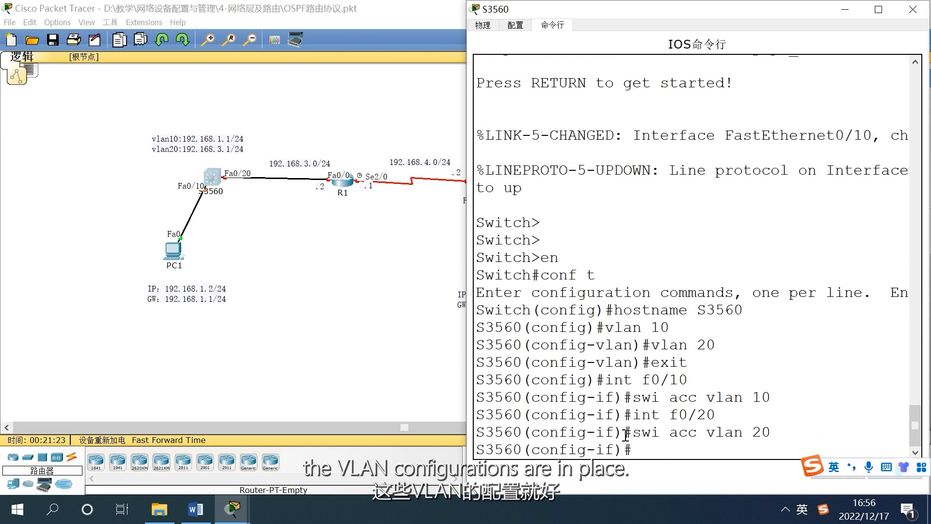
type("exit")
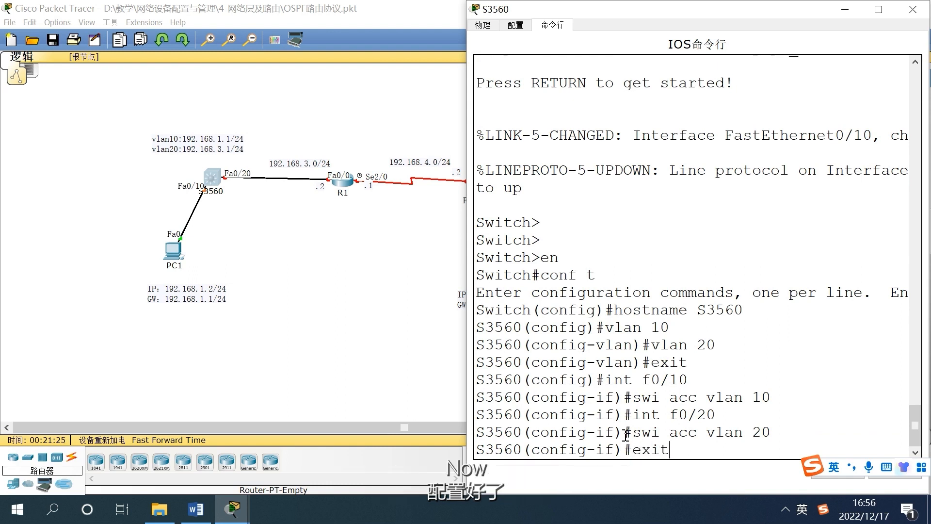
key("Return")
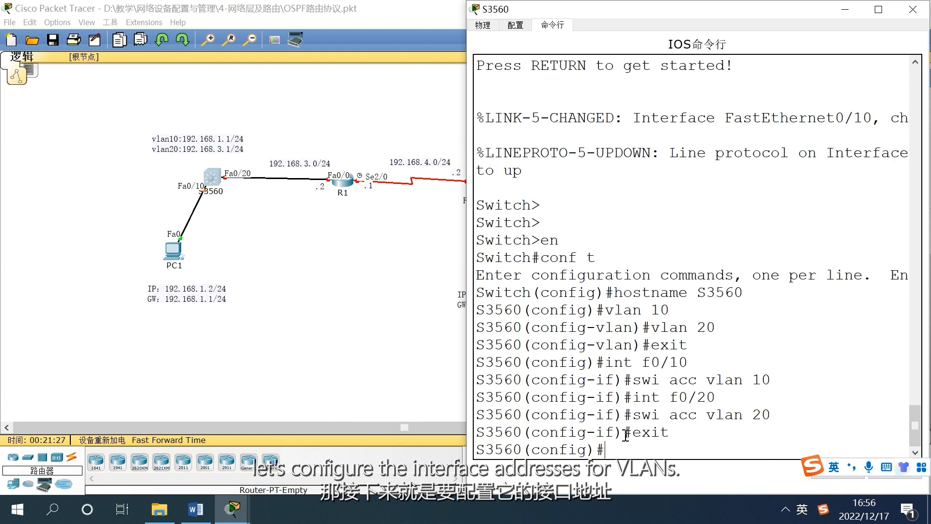
Give S3560's VLAN 10 interface the IP address 192.168.1.1 with a /24 subnet mask and enable it with no shutdown.
type("int ")
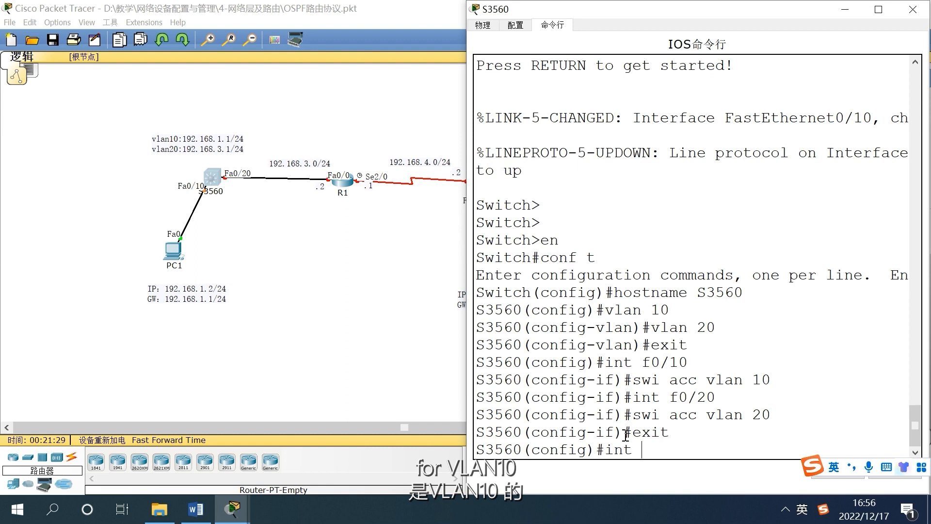
type("vlan 10")
key("Return")
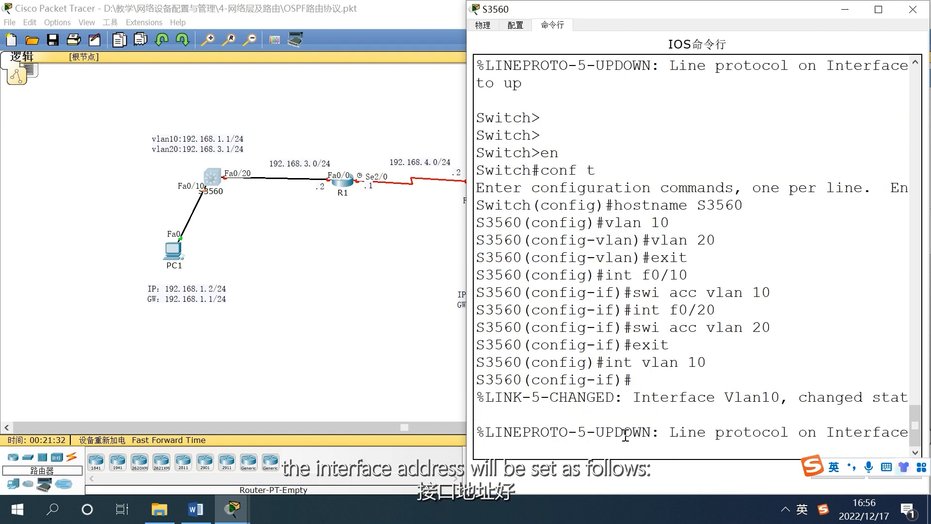
key("Return")
type("ip add 192.168")
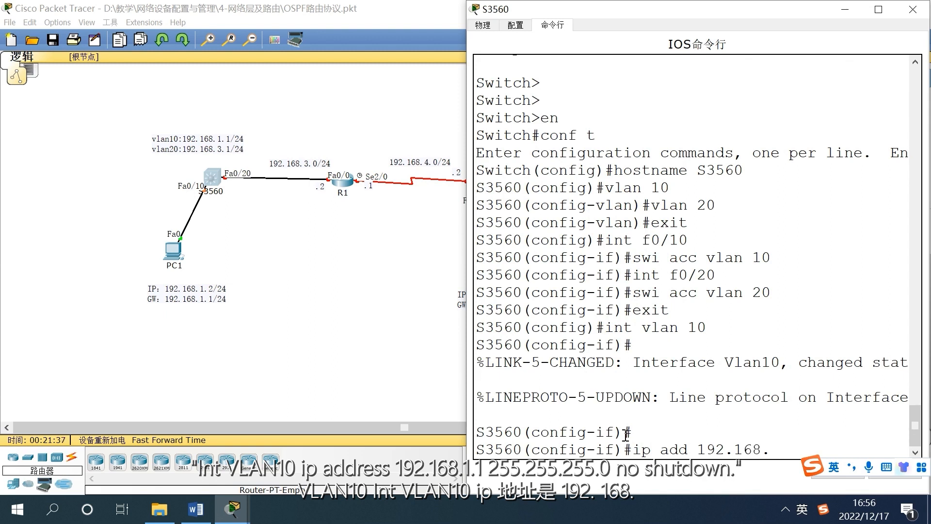
type(".1.1 255.255.255")
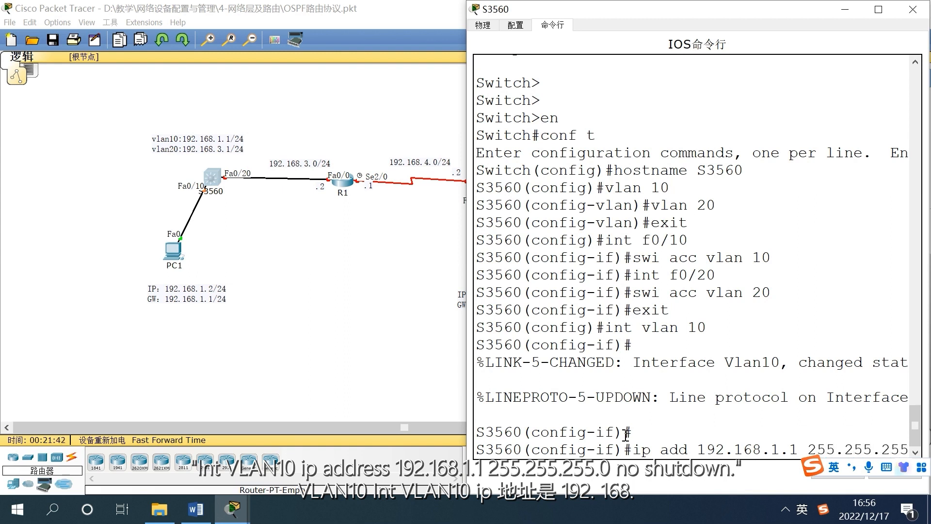
key("Return")
type("no sh")
key("Return")
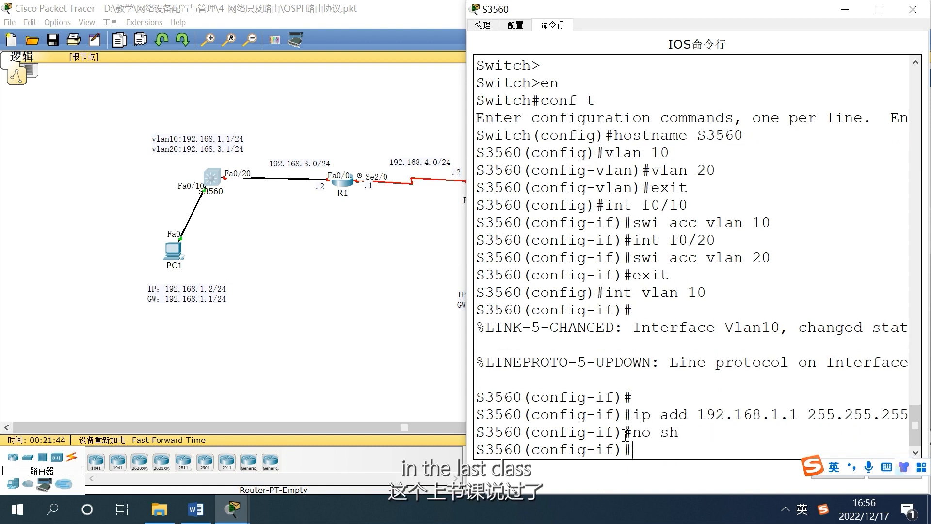
key("Return")
key("Return")
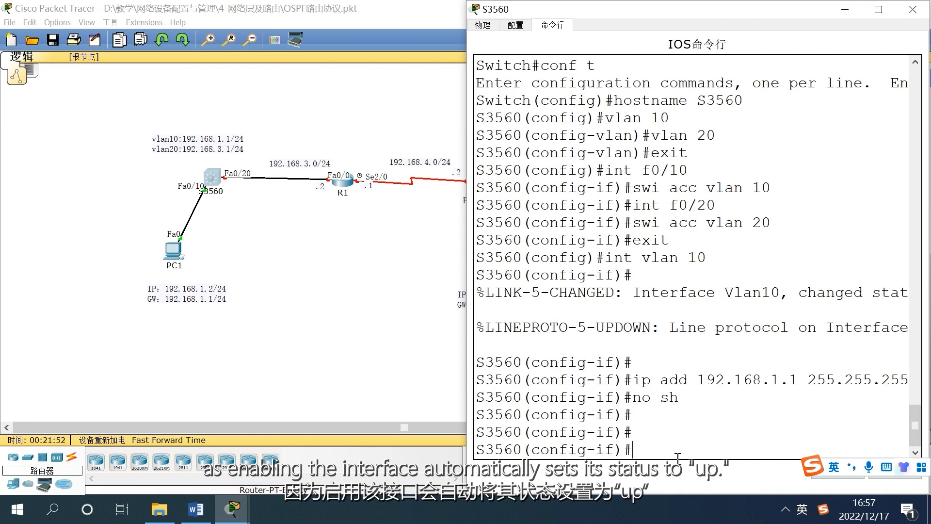
Give S3560's VLAN 20 interface the IP address 192.168.3.1 with a /24 subnet mask and return to global configuration mode.
type("int")
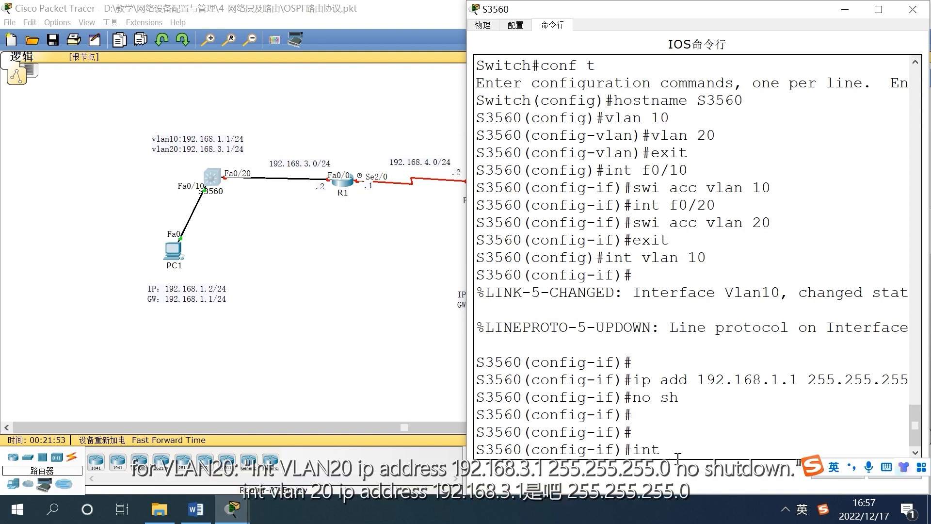
type(" vlan 20")
key("Return")
type("ip a")
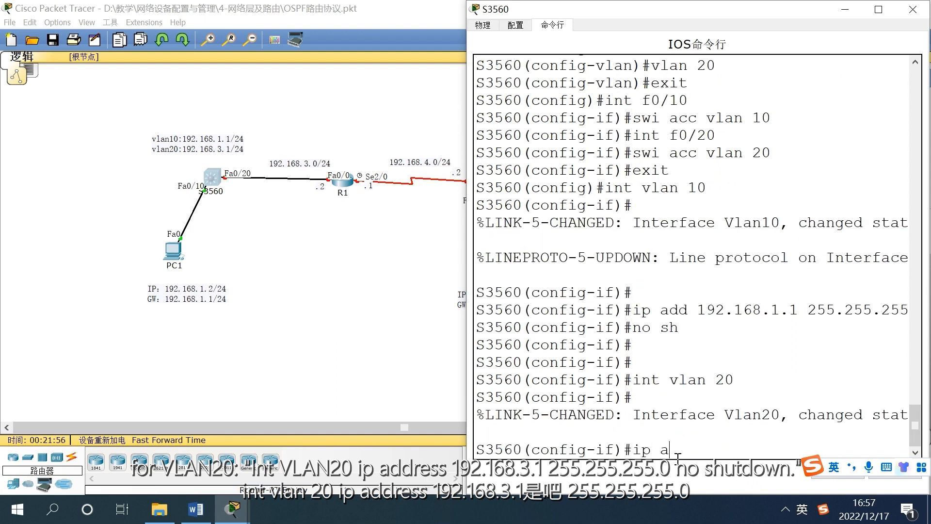
type("dd 192.168.3.1 255.255")
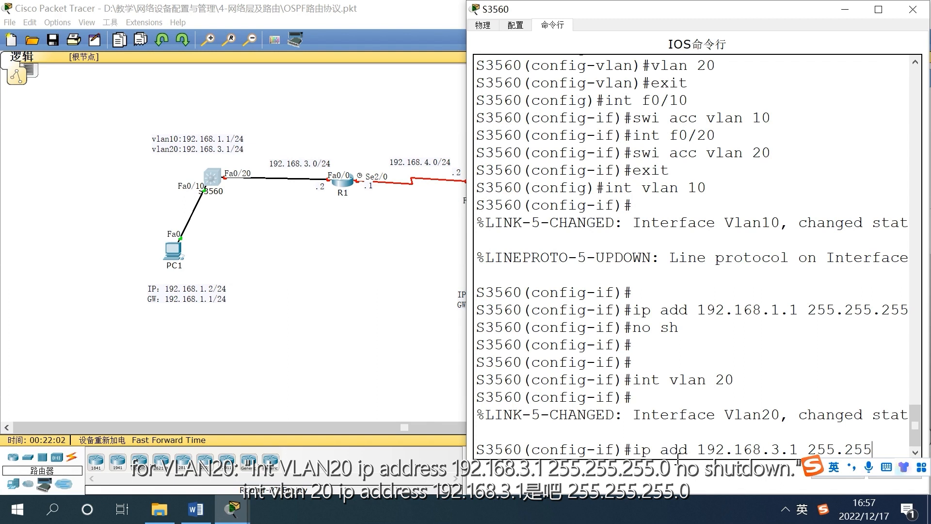
type(".255")
key("Return")
type("exit")
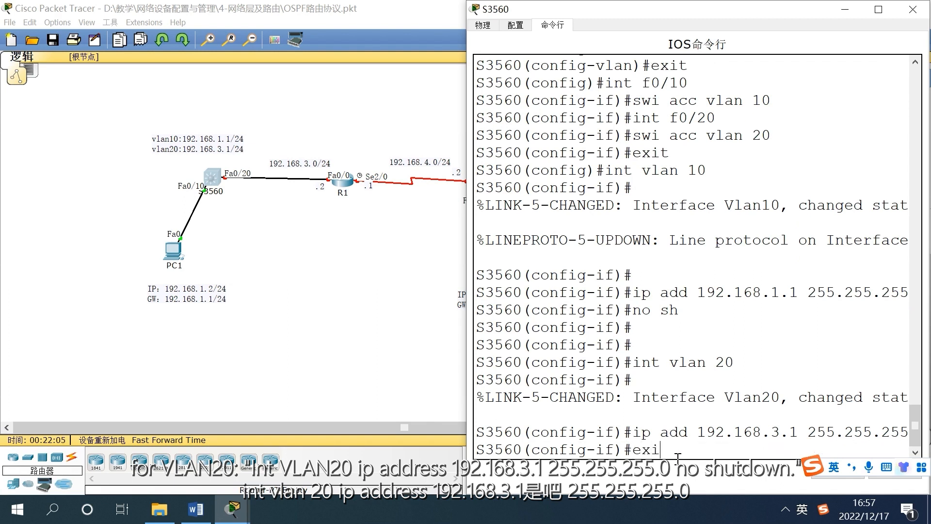
key("Return")
key("Return")
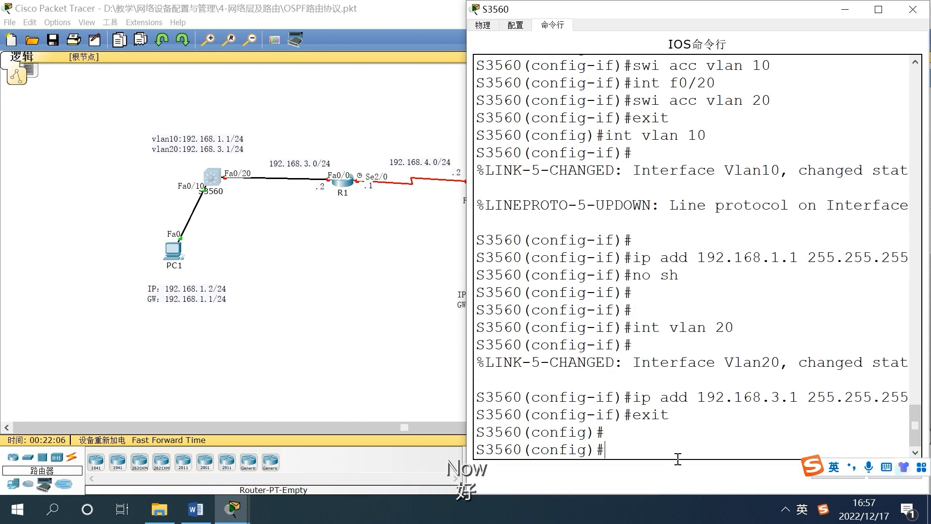
Minimize the S3560 window, then open router R1's device window and enlarge it beside the topology.
left_click(847, 9)
left_click(346, 190)
left_click_drag(476, 150, 655, 30)
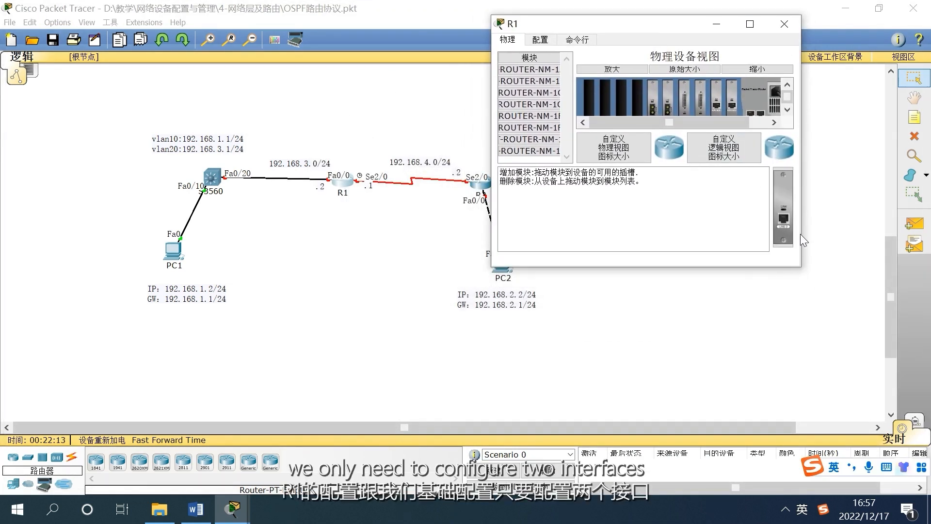
left_click_drag(801, 234, 928, 234)
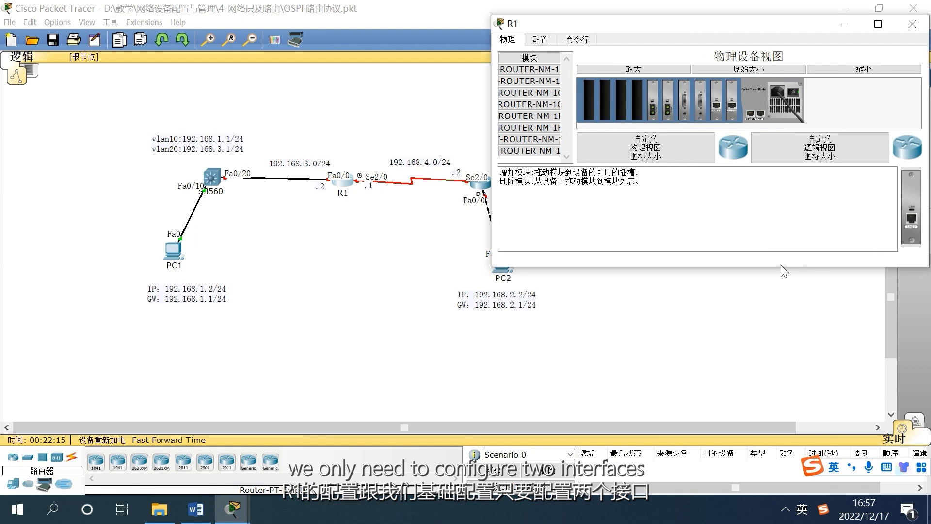
left_click_drag(780, 267, 781, 497)
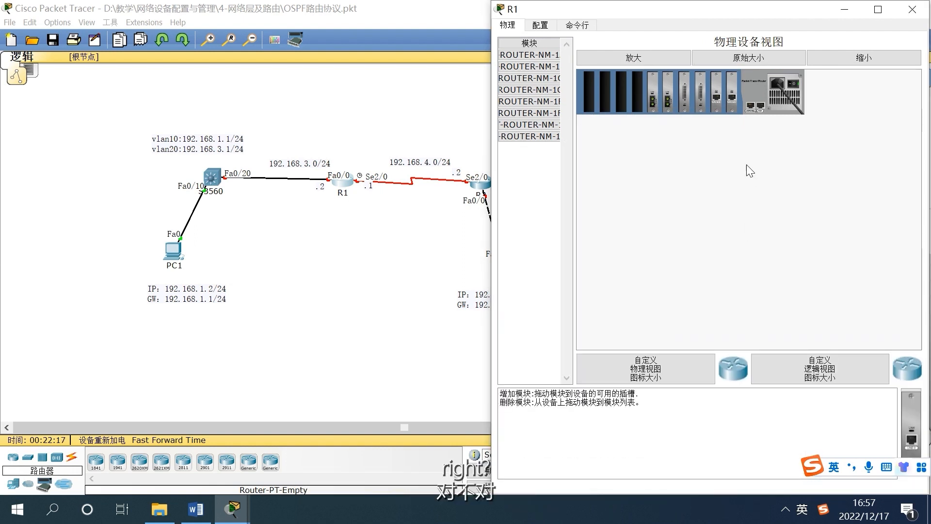
Open R1's command line, decline the initial configuration dialog with no, and enter global configuration mode.
left_click(577, 25)
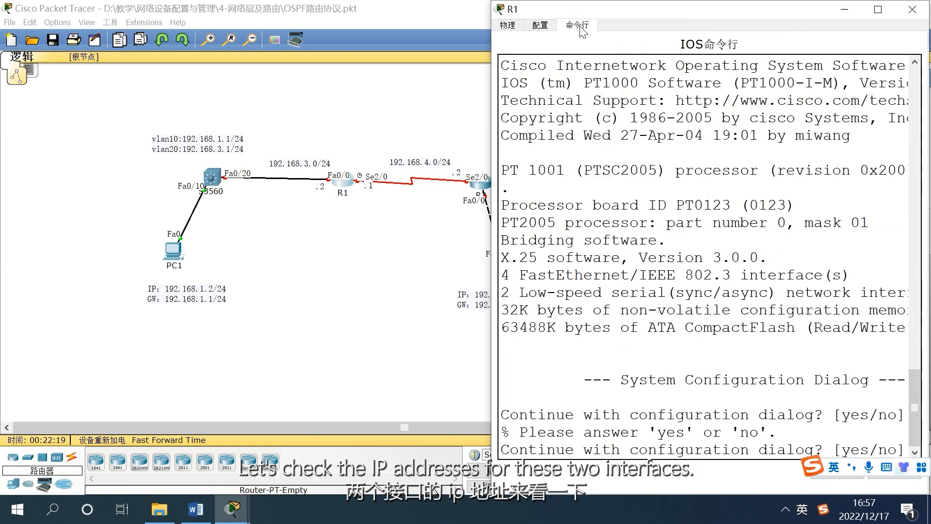
type("no")
key("Return")
key("Return")
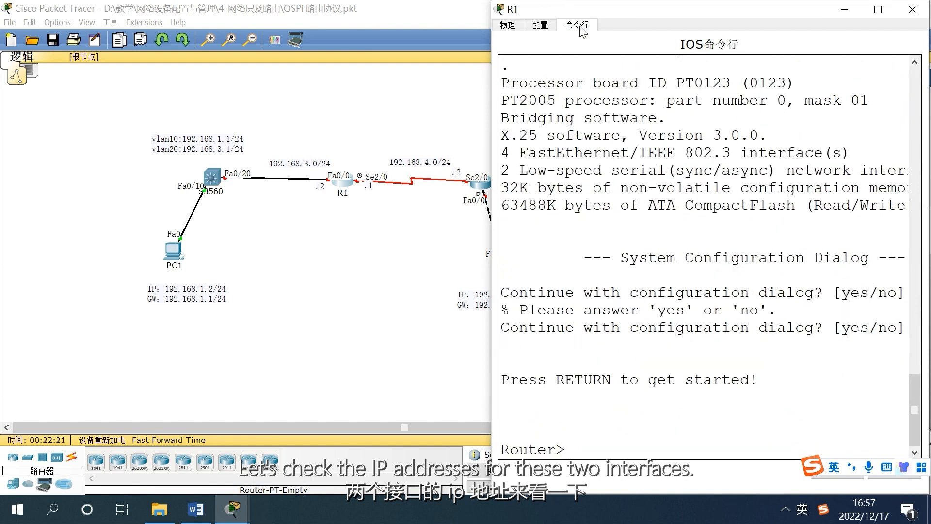
type("en")
key("Return")
type("conf t")
key("Return")
Give R1's interface f0/0 the IP address 192.168.3.2 with subnet mask 255.255.255.0.
type("int f0/0")
key("Return")
type("ip add 192.168")
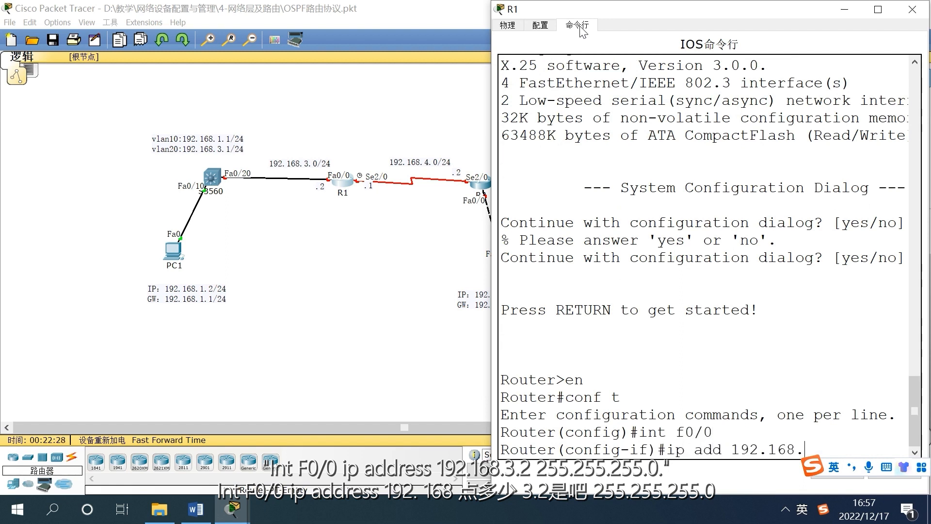
type(".3.2 255.255")
key("Return")
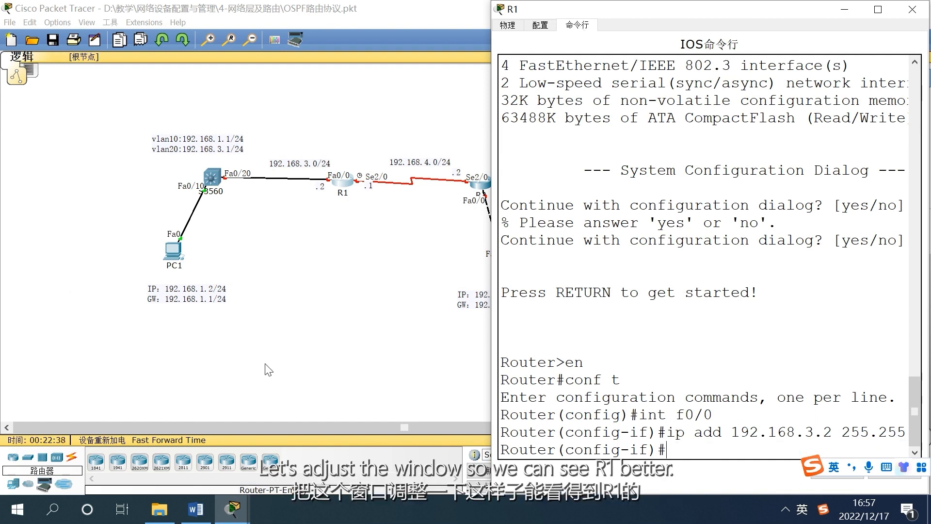
Shift the topology view so R1's links stay visible, widen R1's window, and enable interface f0/0 with no shutdown.
left_click(289, 397)
left_click_drag(312, 426, 388, 433)
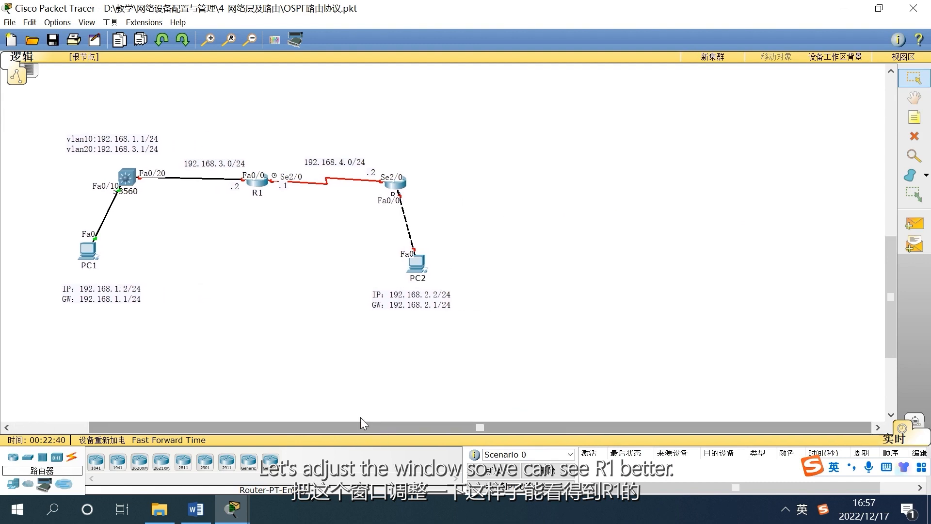
left_click(257, 183)
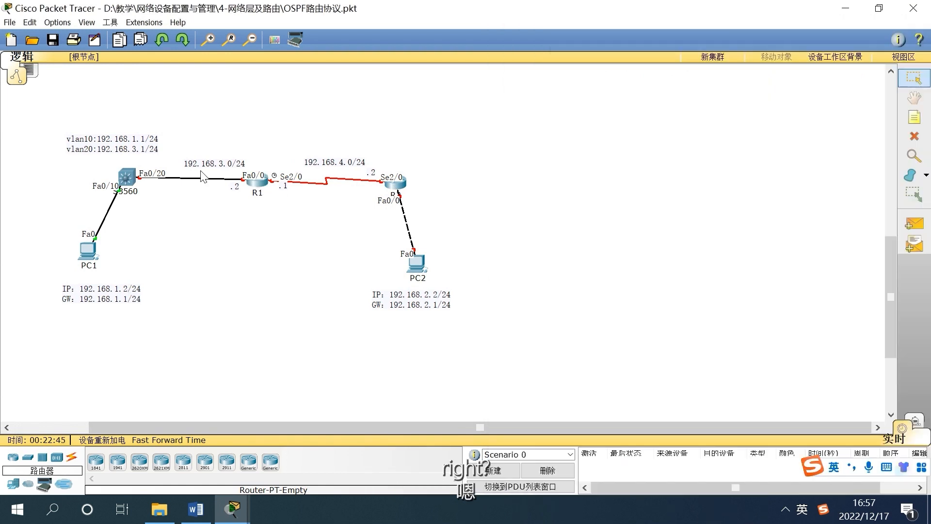
left_click(255, 183)
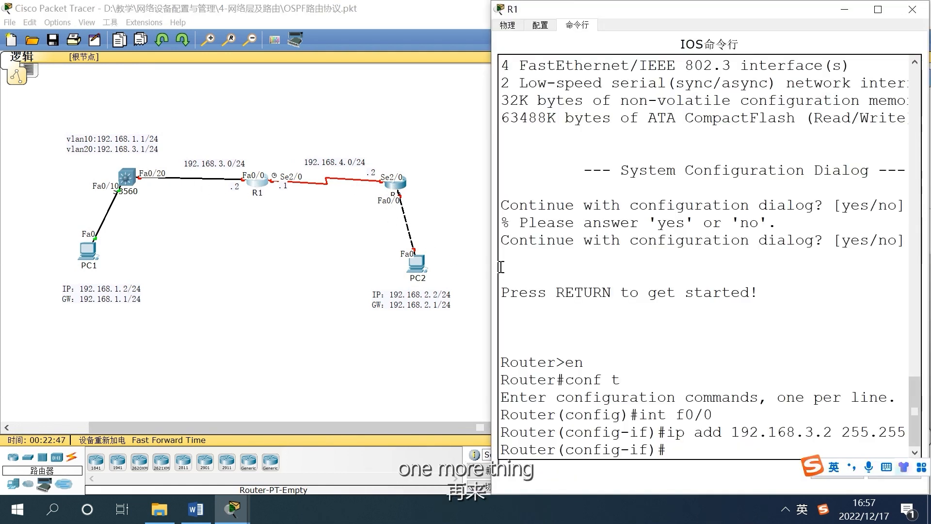
left_click_drag(491, 265, 404, 264)
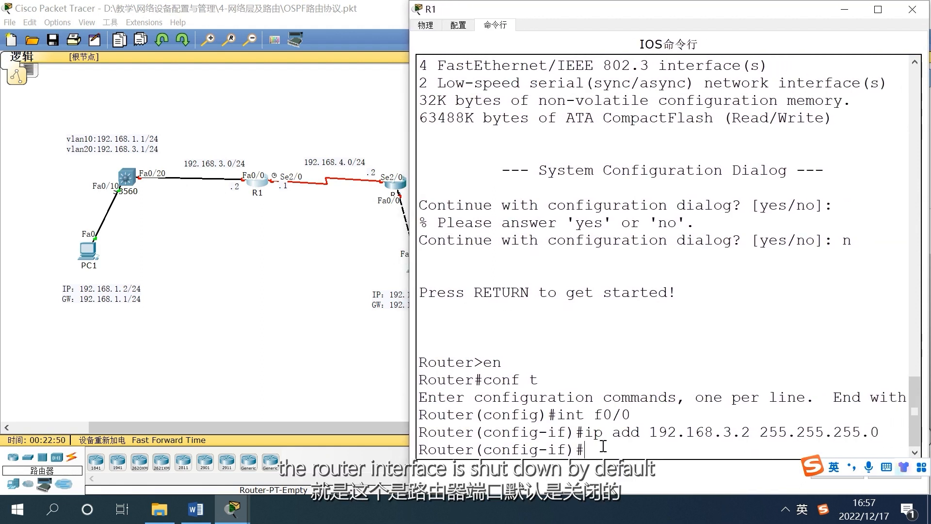
type("o shut")
key("Return")
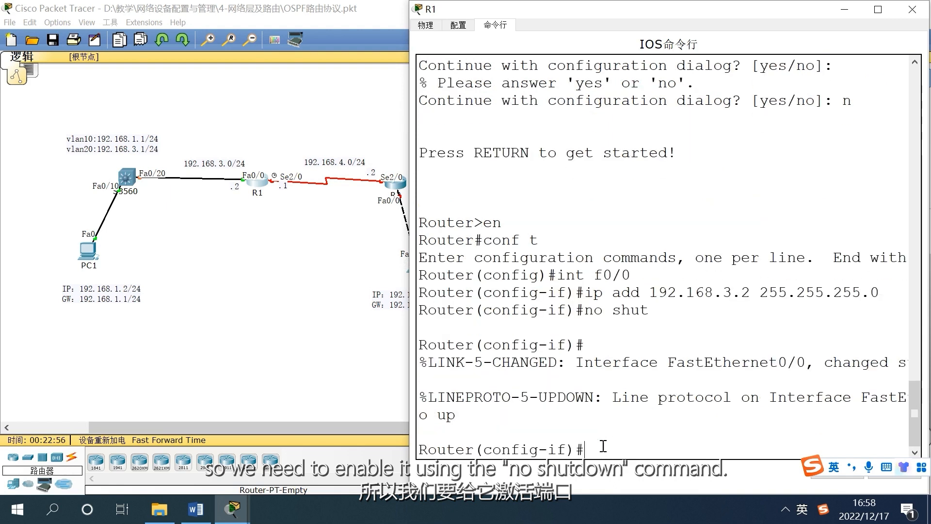
Give R1's serial interface s2/0 the IP address 192.168.4.1 with subnet mask 255.255.255.0.
key("Return")
type("in")
type("f")
key("BackSpace")
type("s2/0")
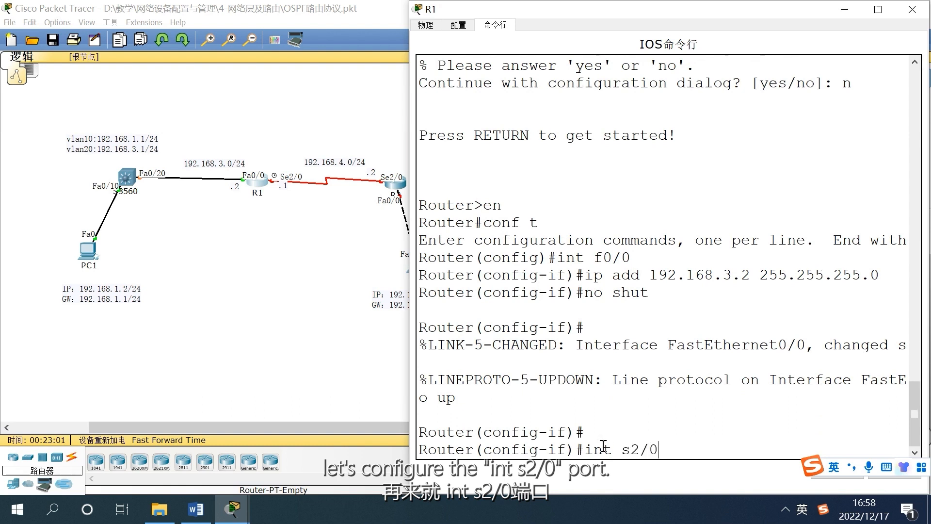
key("Return")
type("ip add 192.168.")
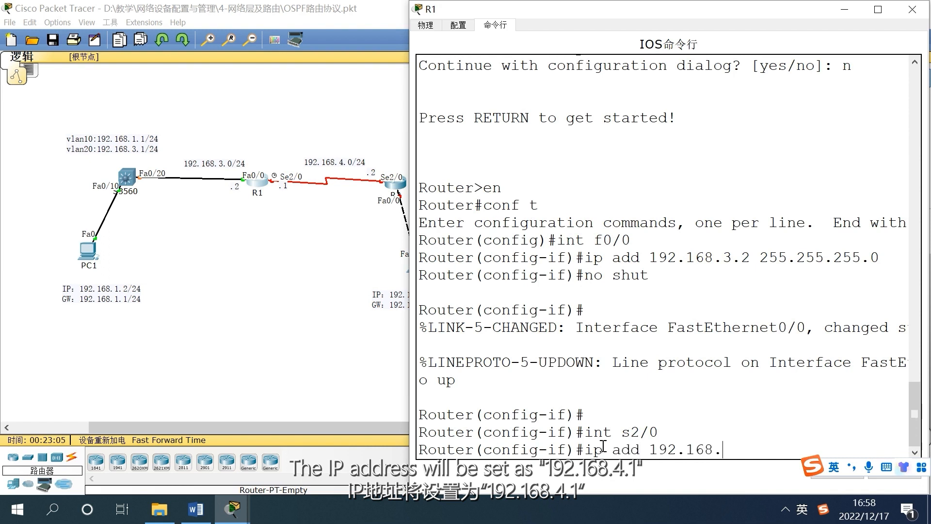
type("4.1 255.255.255.0")
key("Return")
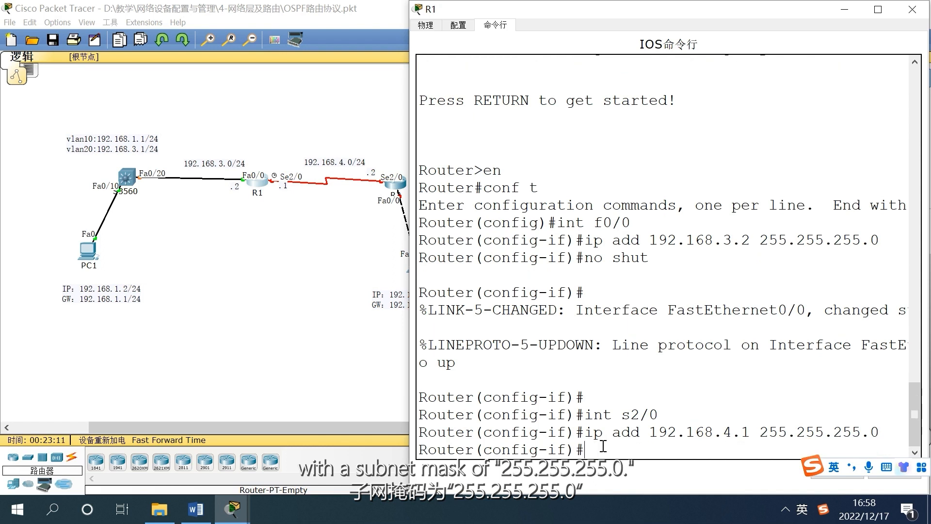
Set the clock rate of R1's interface s2/0 to 64000 and enable the interface with no shutdown.
type("clock rate")
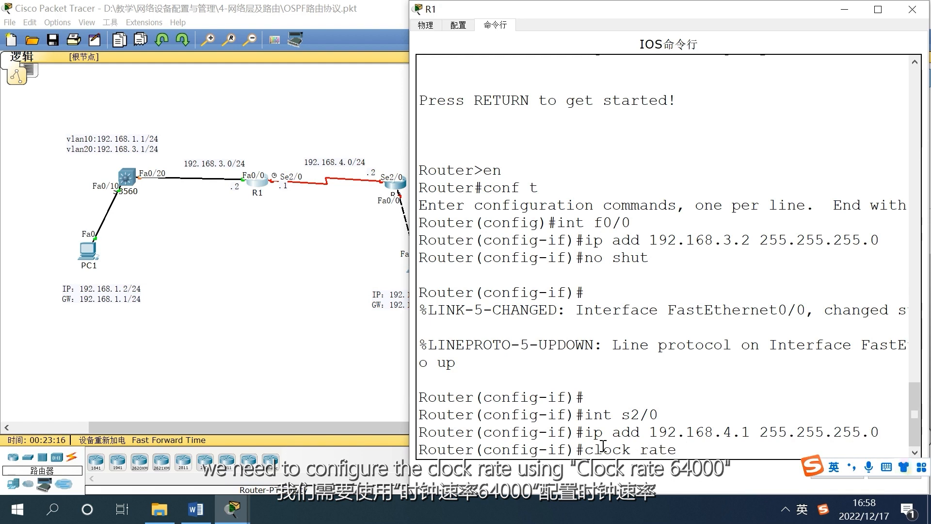
type(" 64000")
key("Return")
type("no shut")
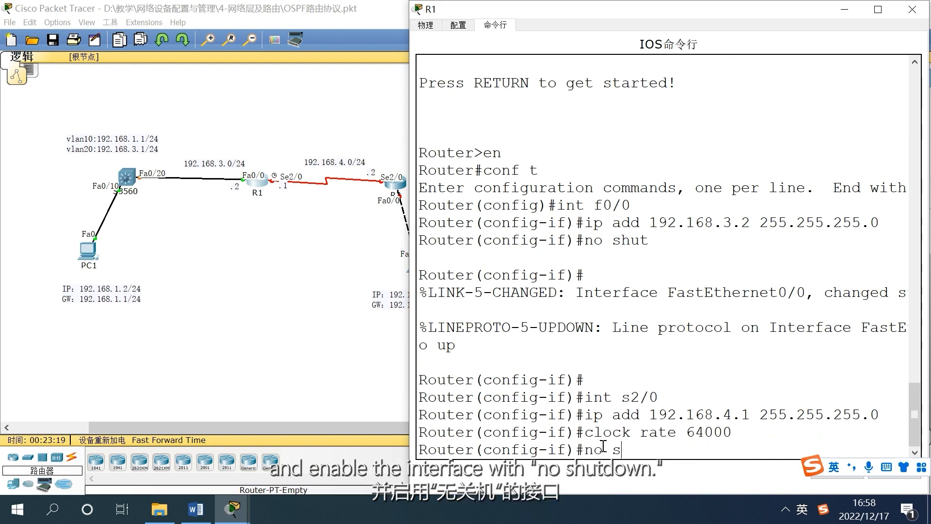
key("Return")
key("Return")
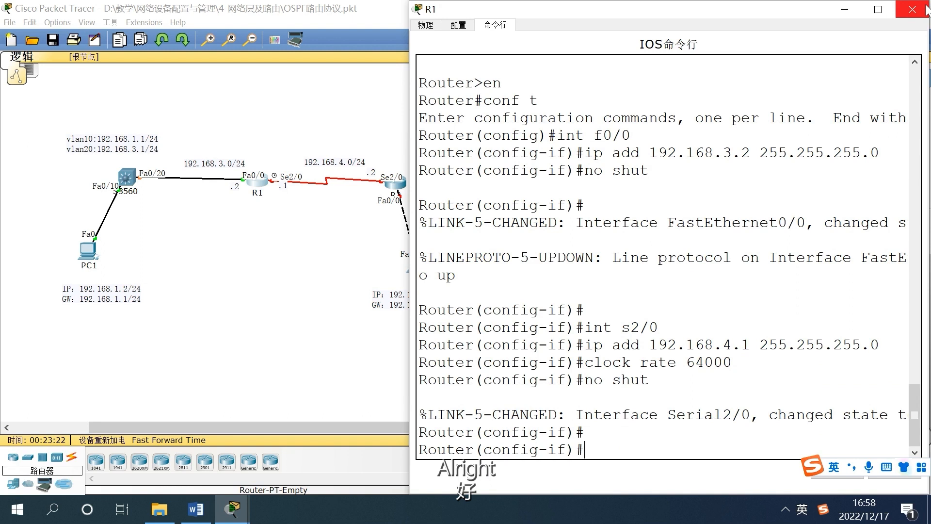
Minimize R1's window, then open router R2's command line and enlarge its window beside the topology.
left_click(853, 11)
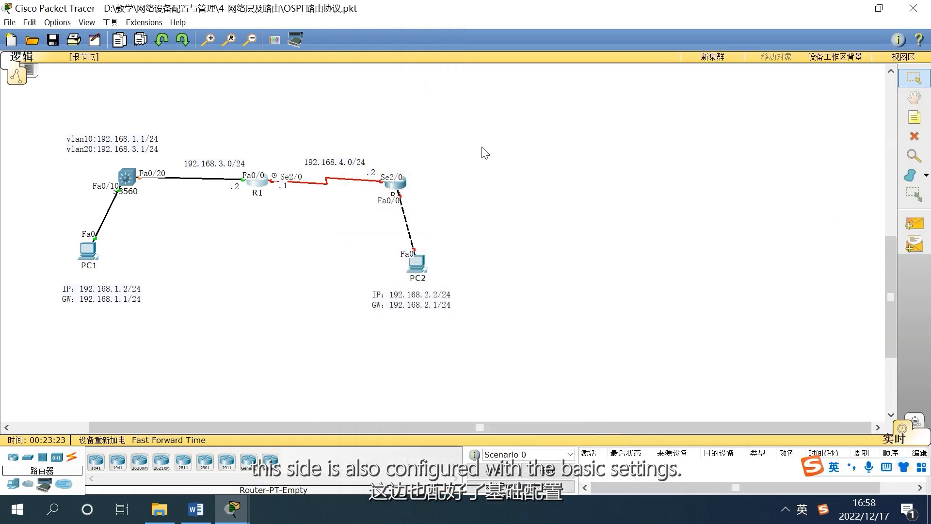
left_click(401, 185)
left_click_drag(426, 148, 538, 16)
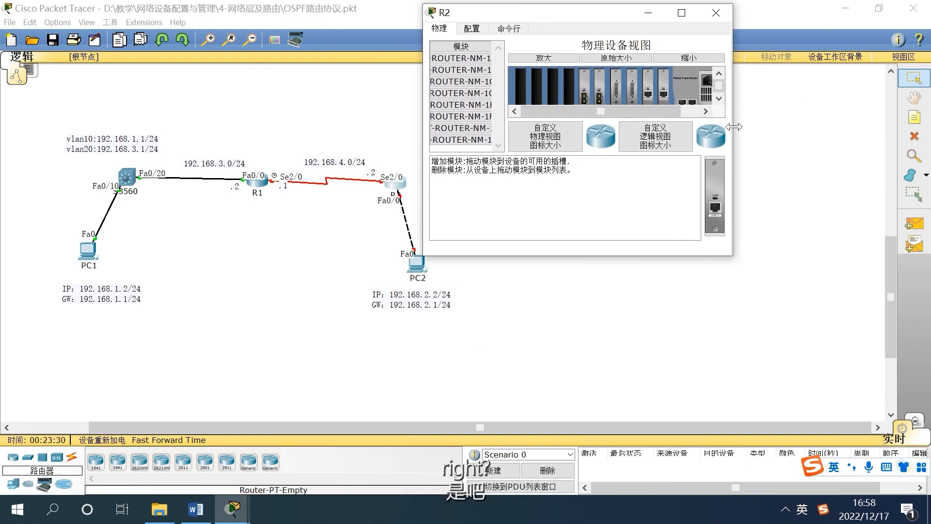
left_click_drag(733, 128, 929, 129)
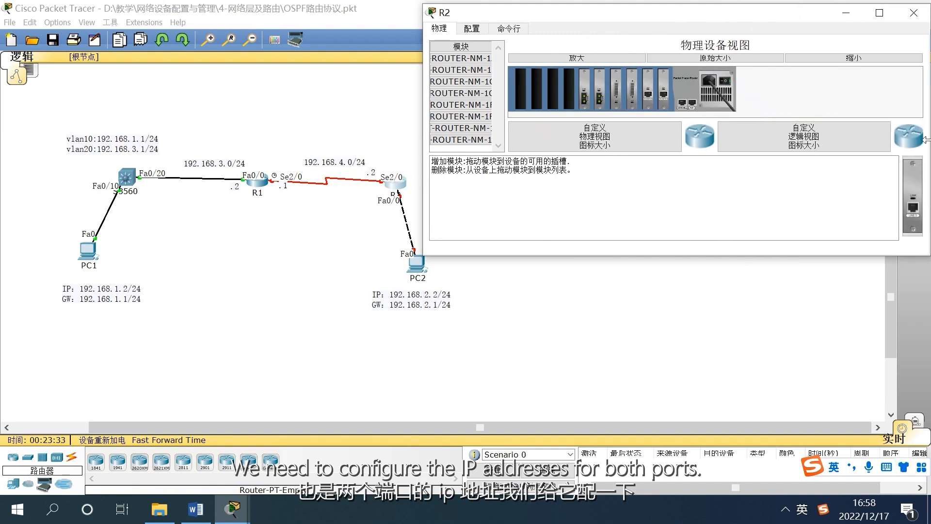
left_click(508, 29)
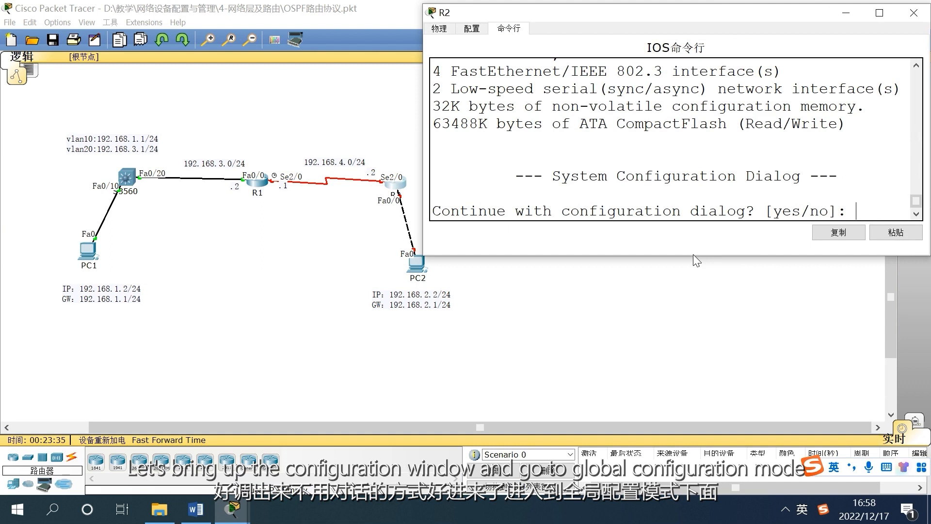
left_click_drag(693, 255, 722, 482)
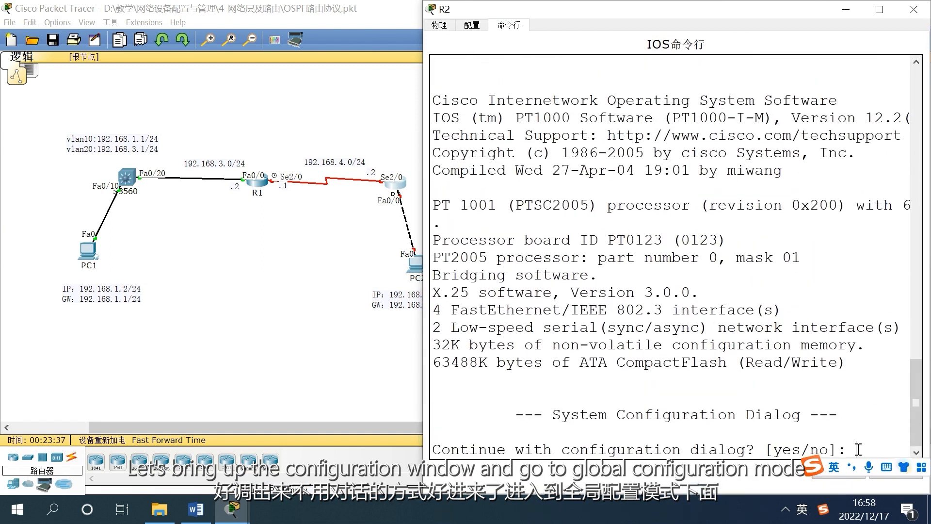
Decline R2's initial configuration dialog and enter global configuration mode.
type("n")
key("Return")
key("Return")
type("en")
key("Return")
type("conf t")
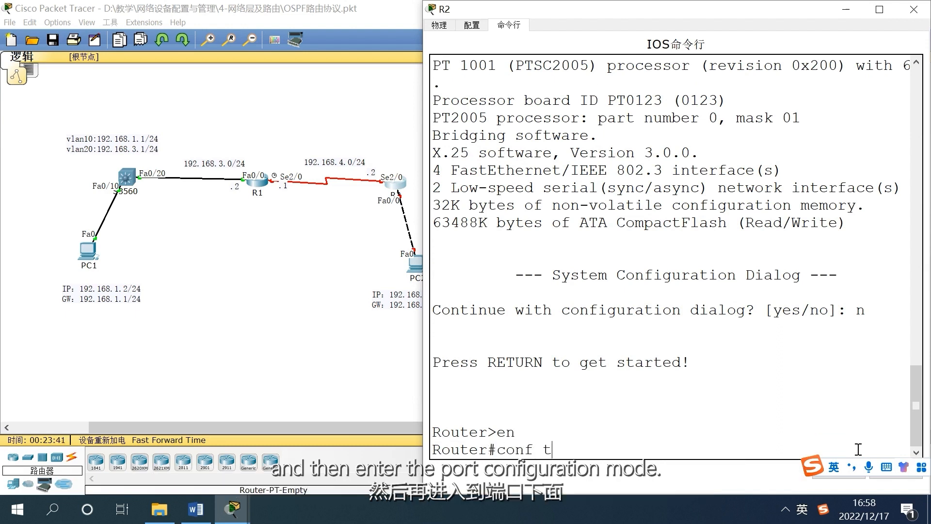
key("Return")
Give R2's serial interface s2/0 the IP address 192.168.4.2 with subnet mask 255.255.255.0 and enable it with no shutdown.
type("in")
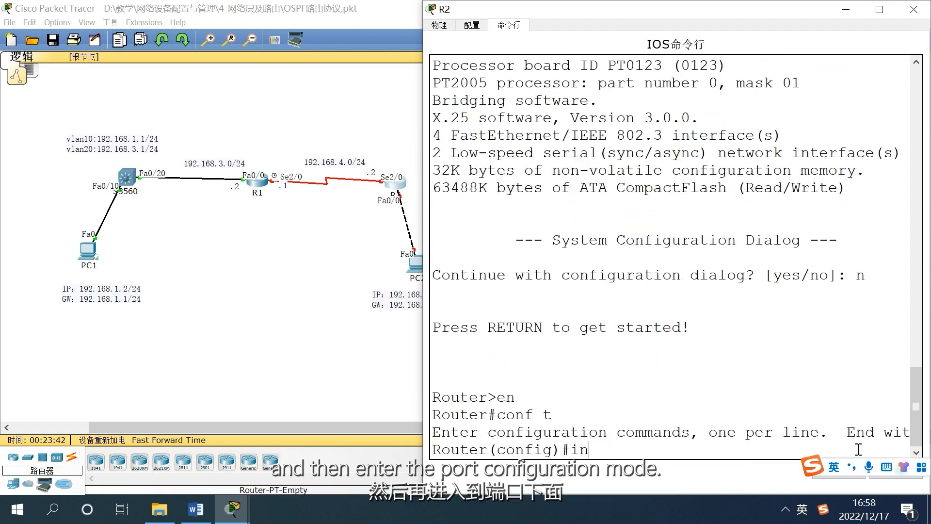
type("t s")
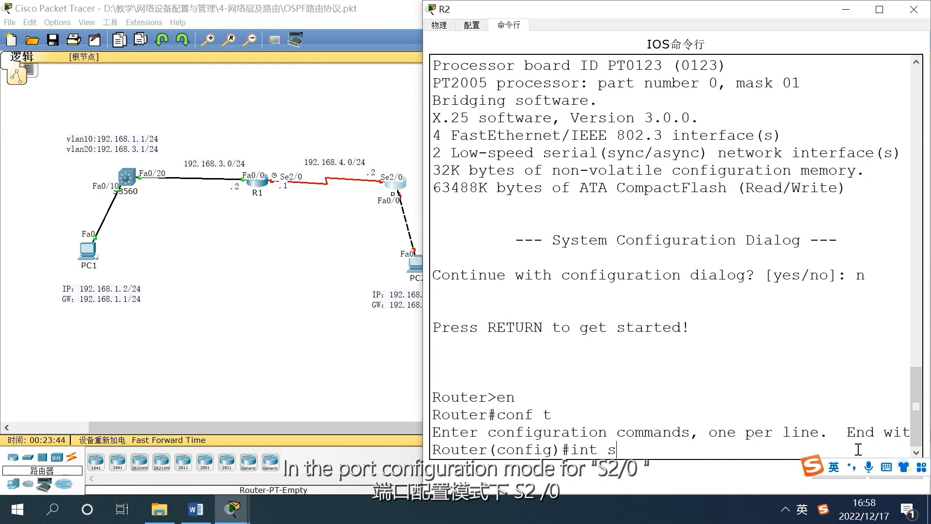
type("2/0")
key("Return")
type("ip")
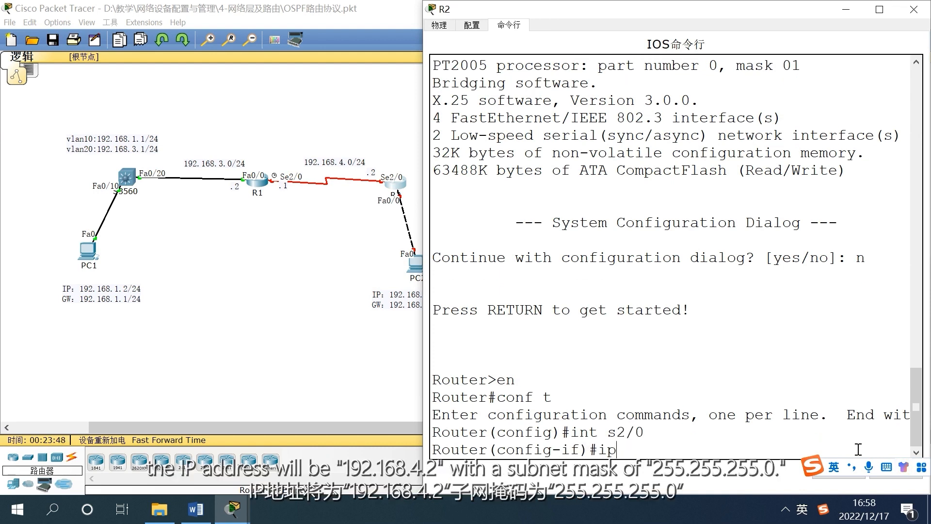
type(" add 192.168.4.2")
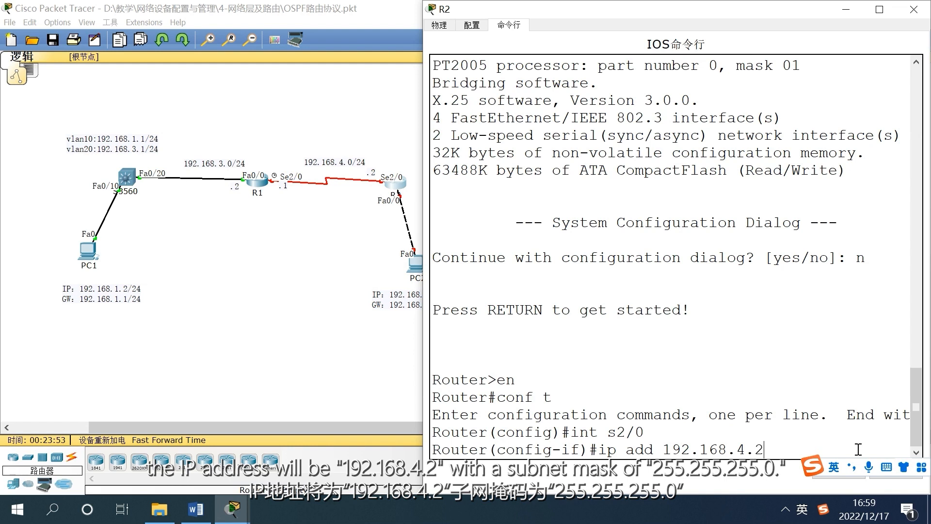
type(" 255.255.255.0")
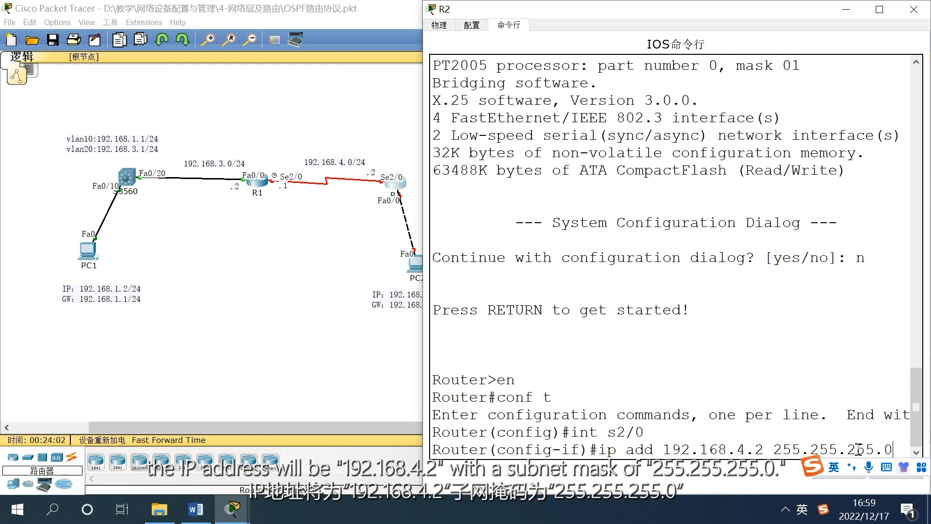
key("Return")
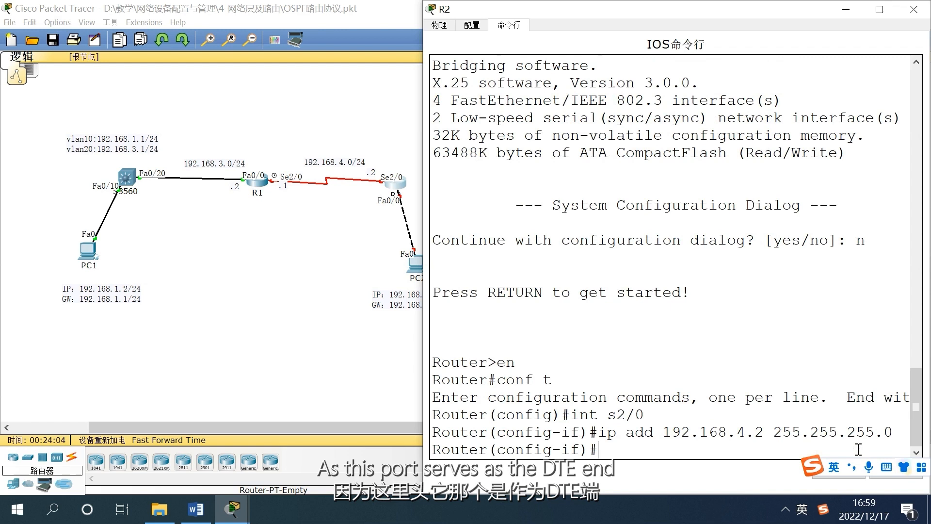
type("no shut")
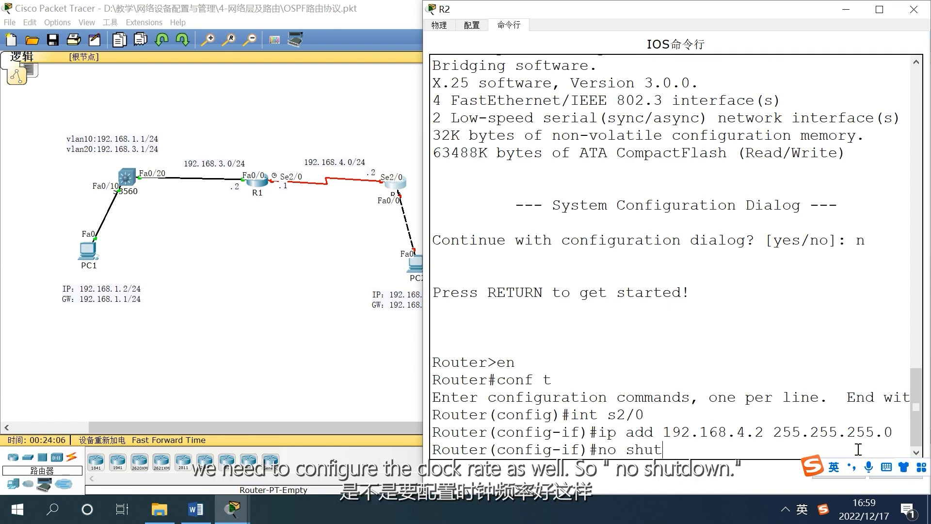
key("Return")
Give R2's interface f0/0 the IP address 192.168.2.1 with subnet mask 255.255.255.0 and enable it with no shutdown.
type("int f")
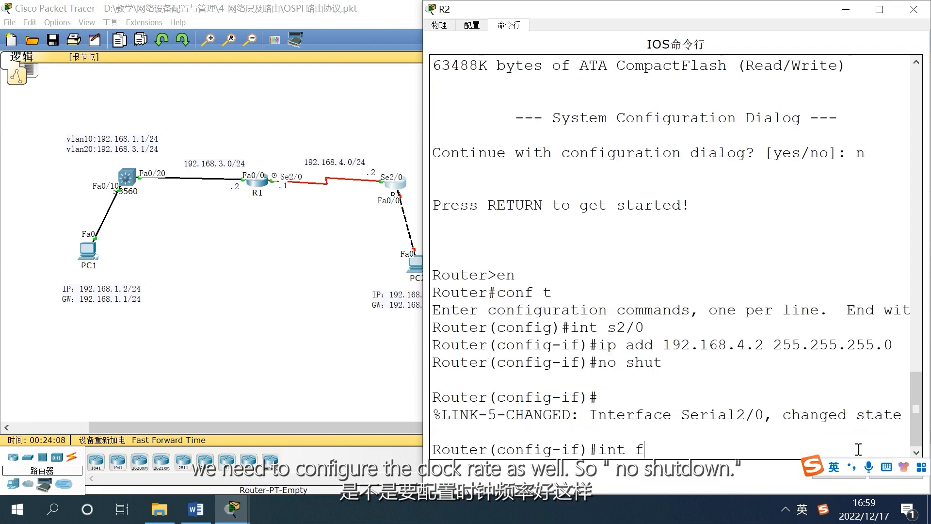
type("0/0")
key("Return")
type("ip add 1")
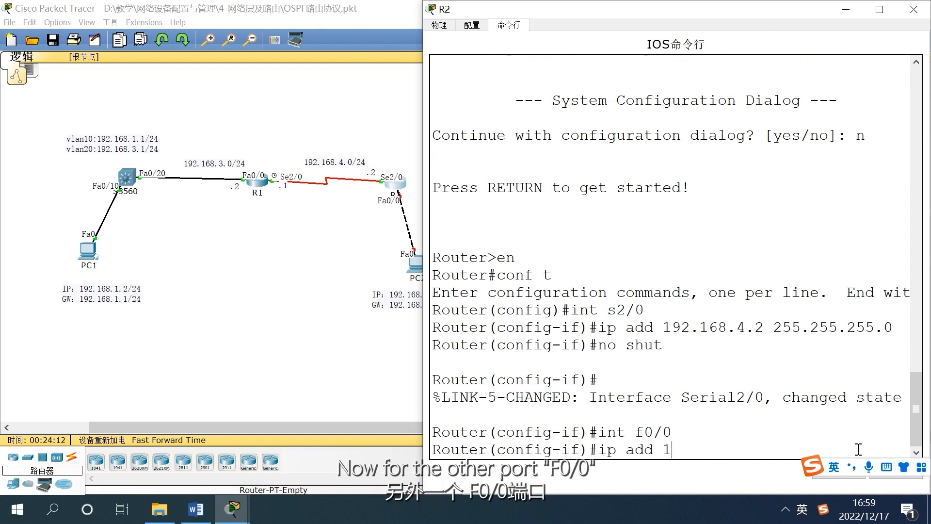
type("92.168.")
type("2.1")
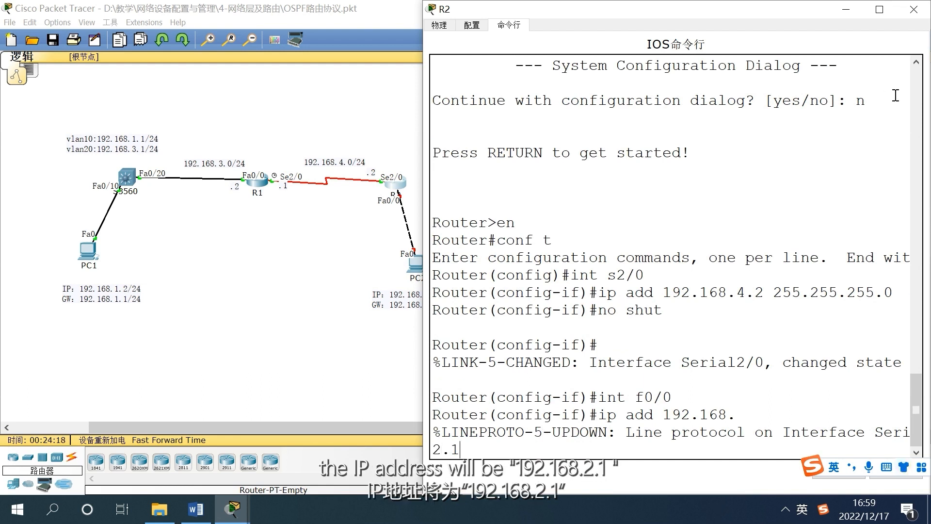
left_click_drag(577, 11, 628, 11)
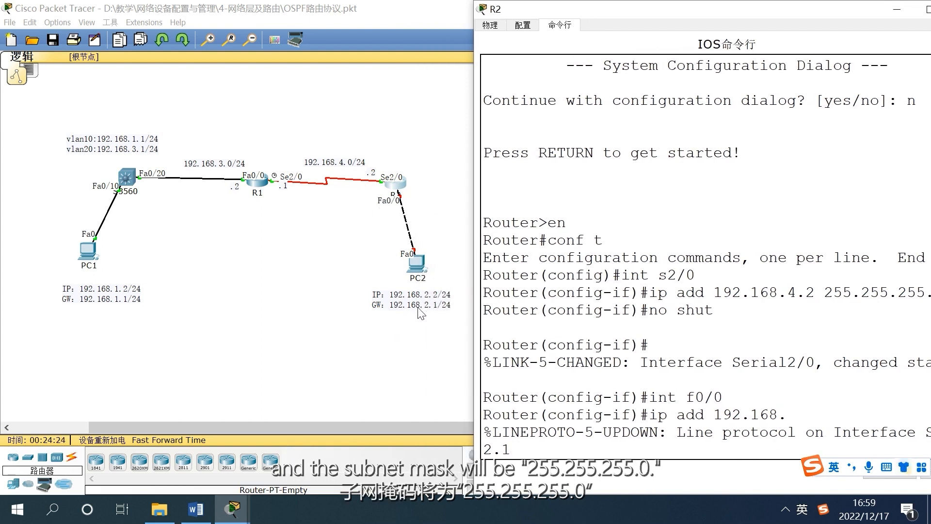
left_click_drag(670, 13, 592, 6)
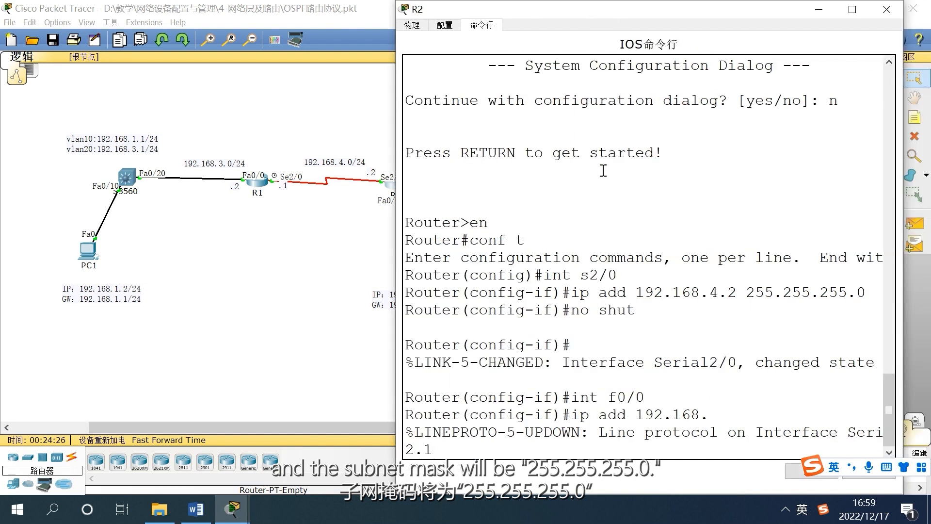
type("255.255.255.0")
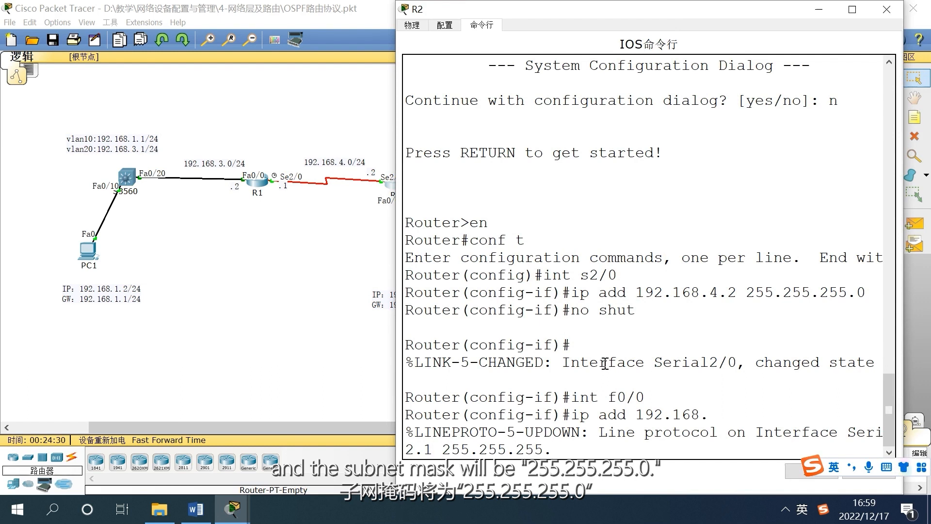
key("Return")
type("no shut")
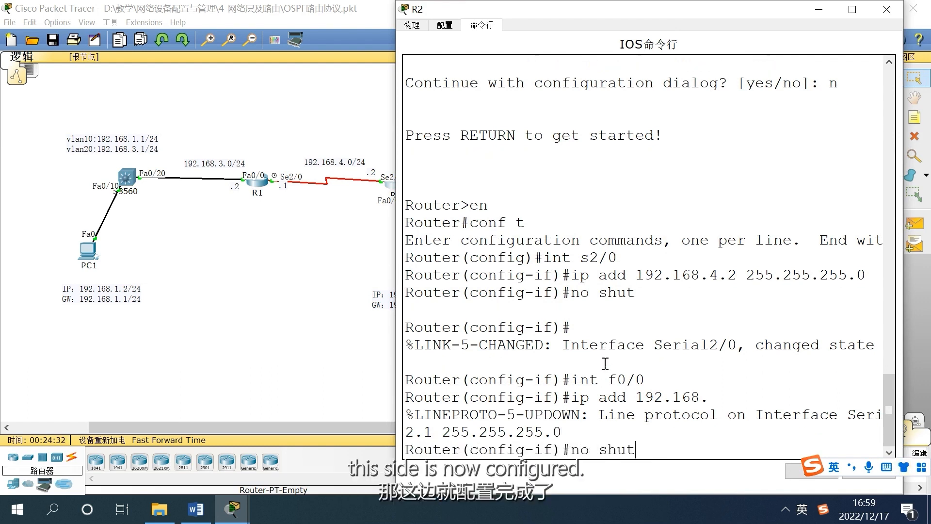
key("Return")
key("Return")
key("Return")
Try to exit R2's interface configuration mode.
key("shift")
type("exit")
key("Return")
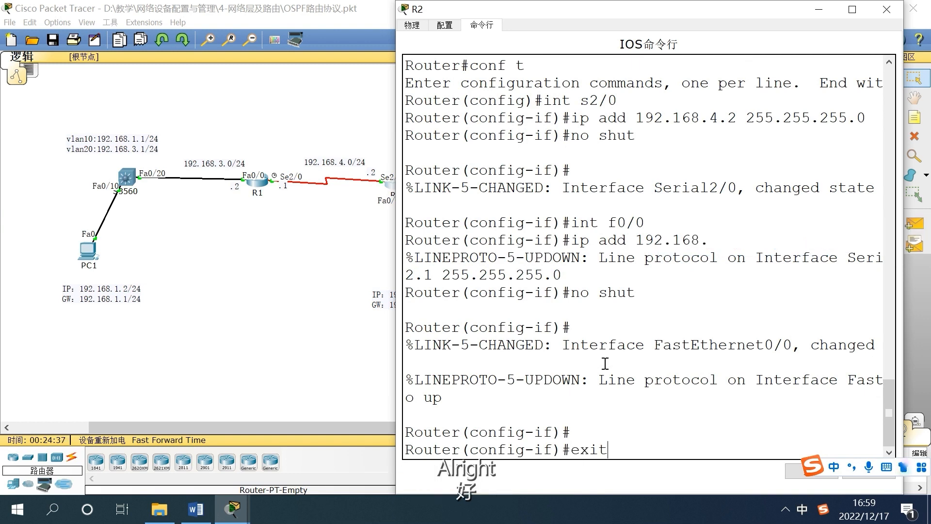
key("ctrl+shift")
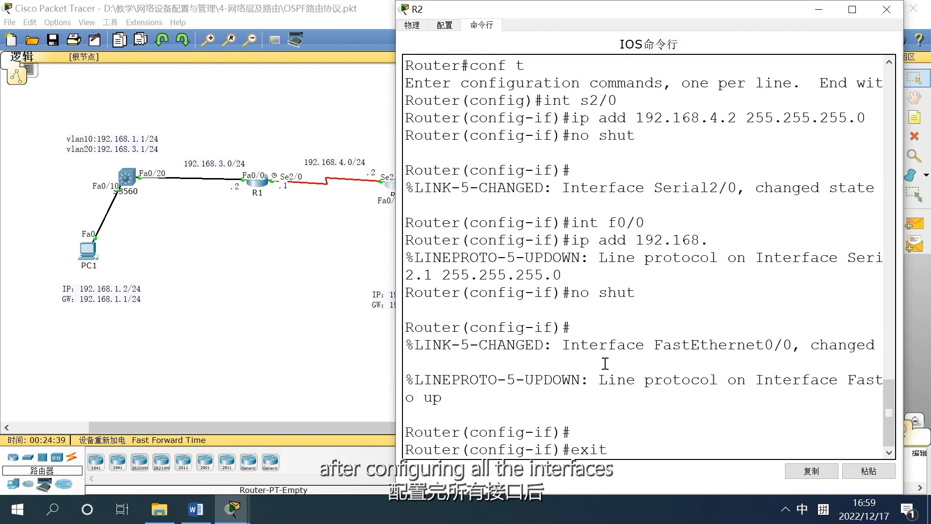
key("Return")
key("Return")
key("Return")
type("exi")
key("Escape")
key("shift")
key("Return")
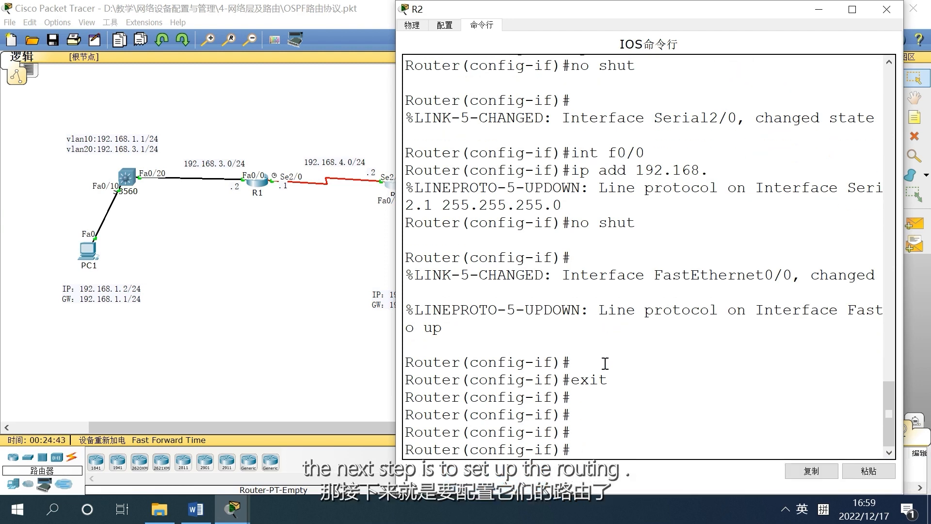
Minimize R2's window and open the command line of the layer 3 switch S3560 at its global configuration prompt.
left_click(819, 9)
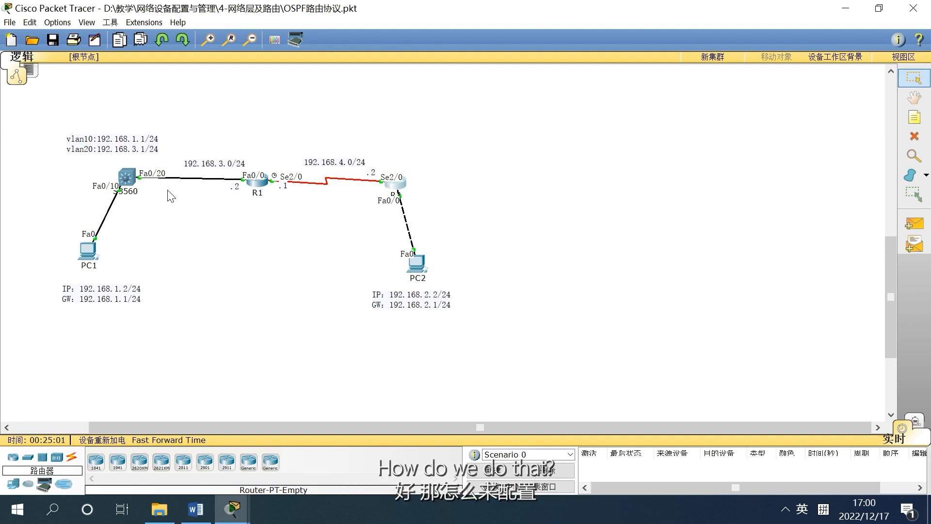
left_click(128, 183)
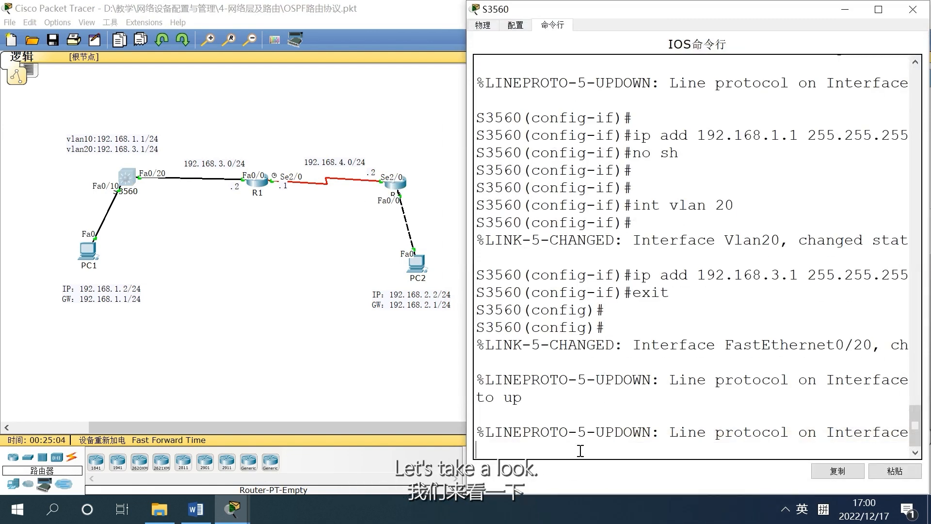
key("Return")
key("Return")
key("Return")
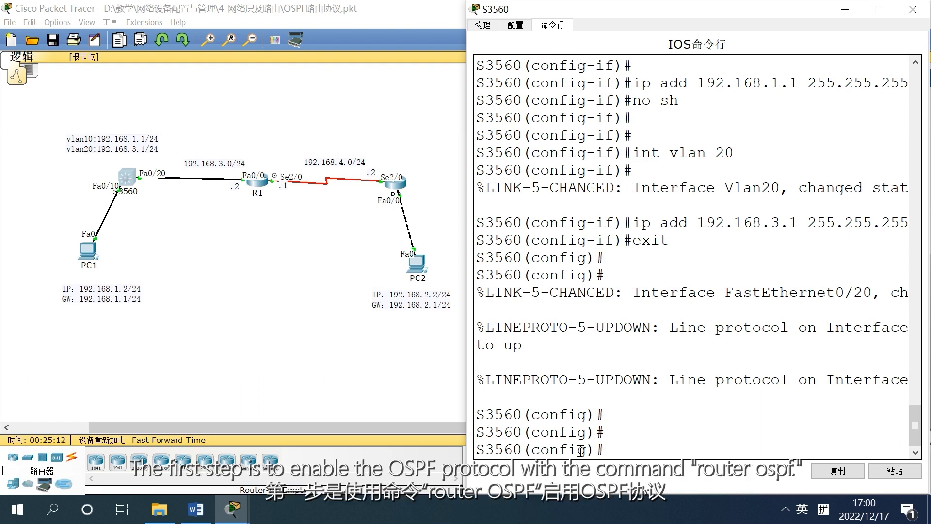
Enable OSPF on the S3560 switch with process ID 1.
type("router ospf")
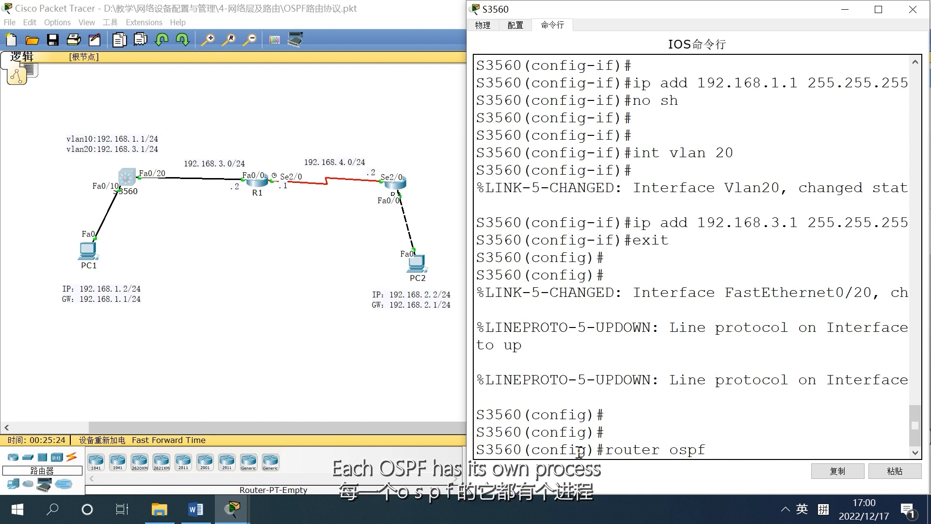
type("1")
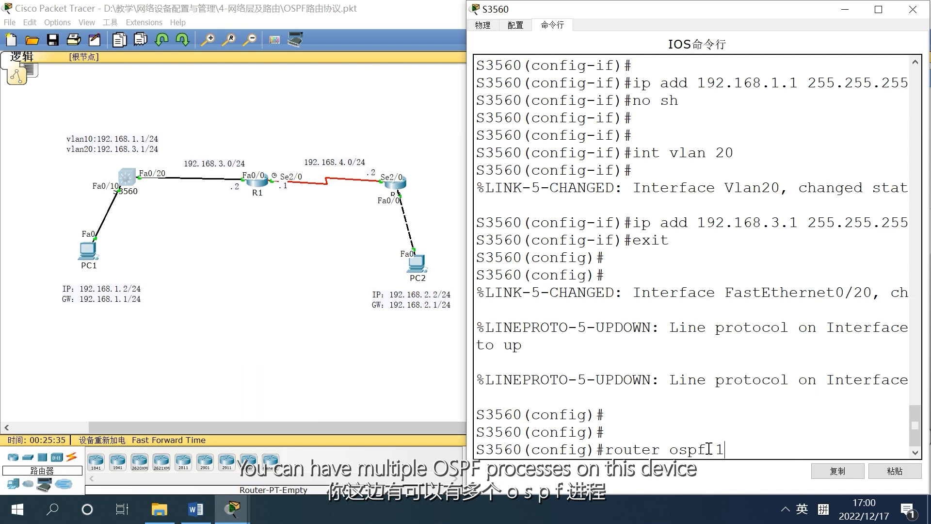
left_click_drag(708, 448, 728, 448)
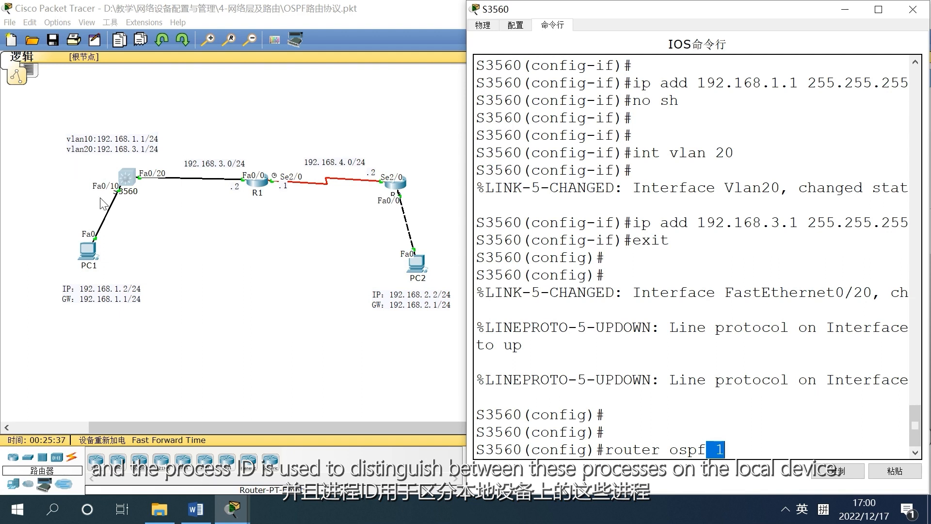
left_click(762, 449)
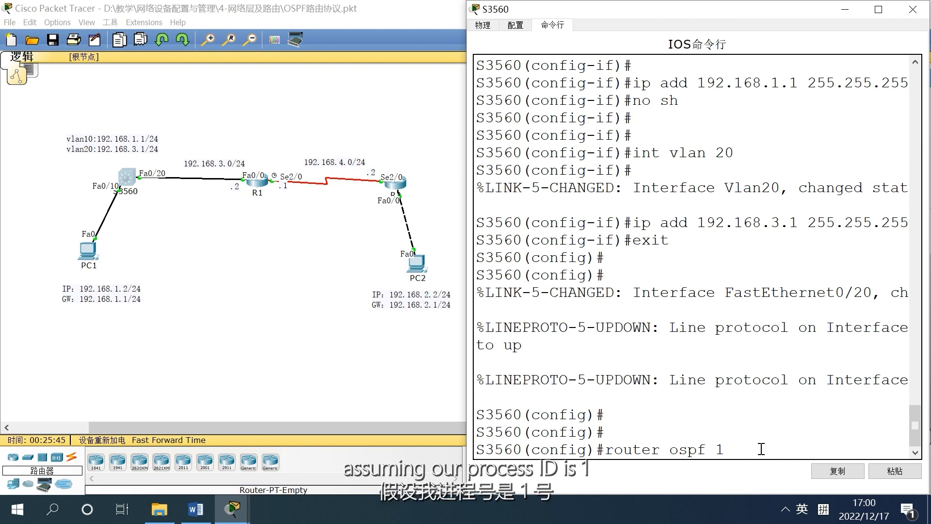
key("Return")
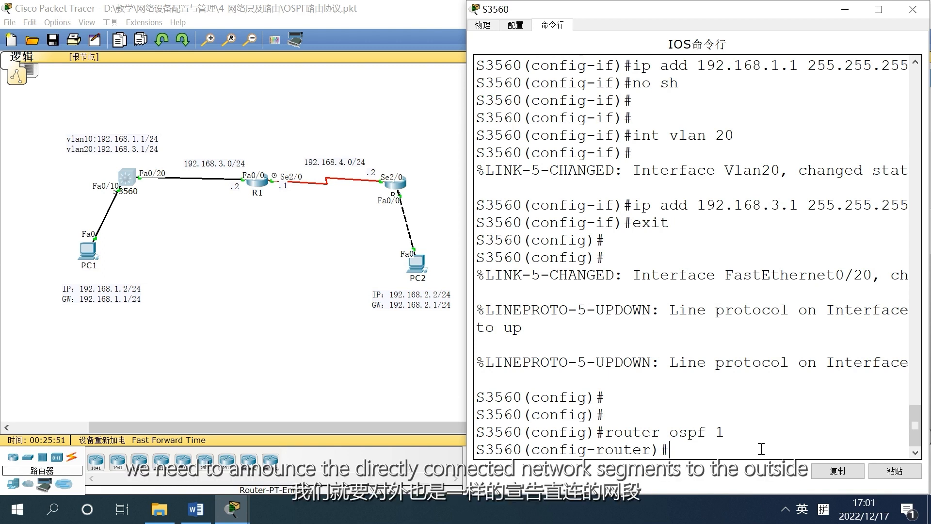
Widen the S3560 window and advertise network 192.168.1.0 with wildcard mask 0.0.0.255 in OSPF area 0.
type("ne")
type("twork")
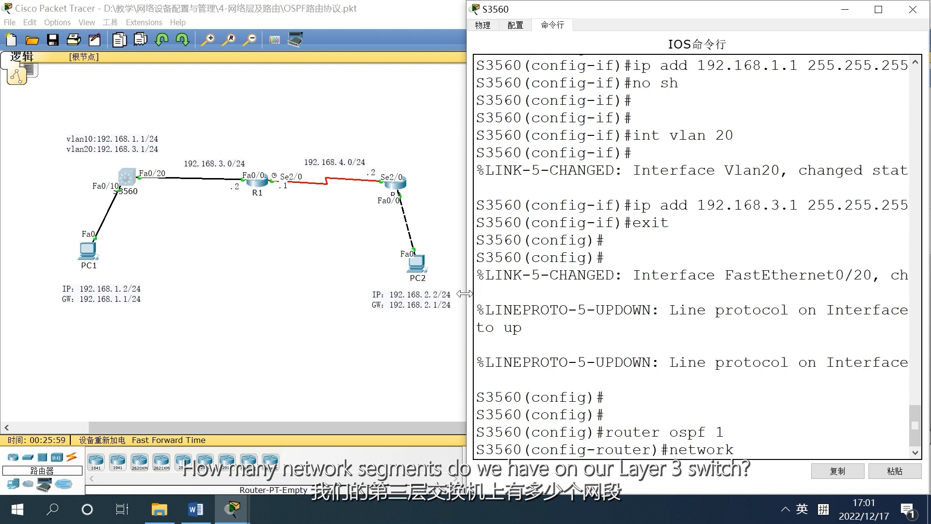
left_click_drag(467, 294, 319, 295)
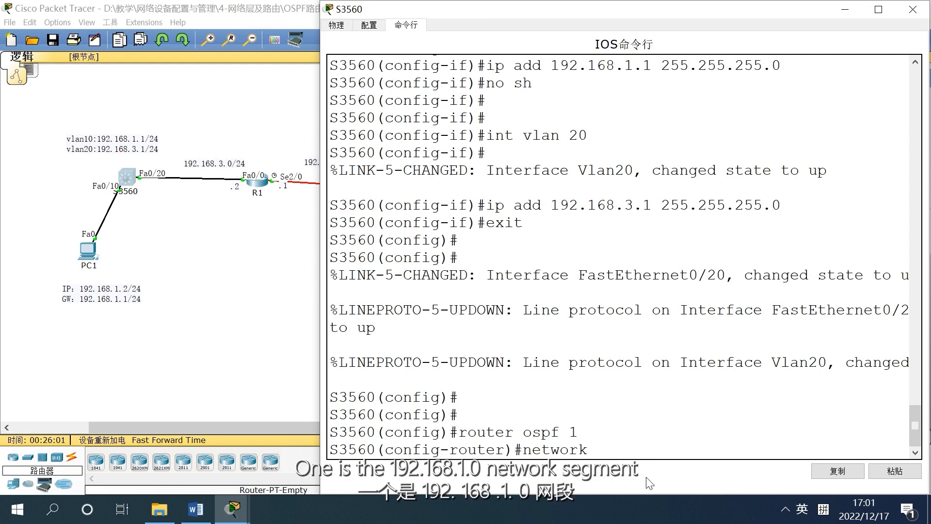
type("192.168.1.0")
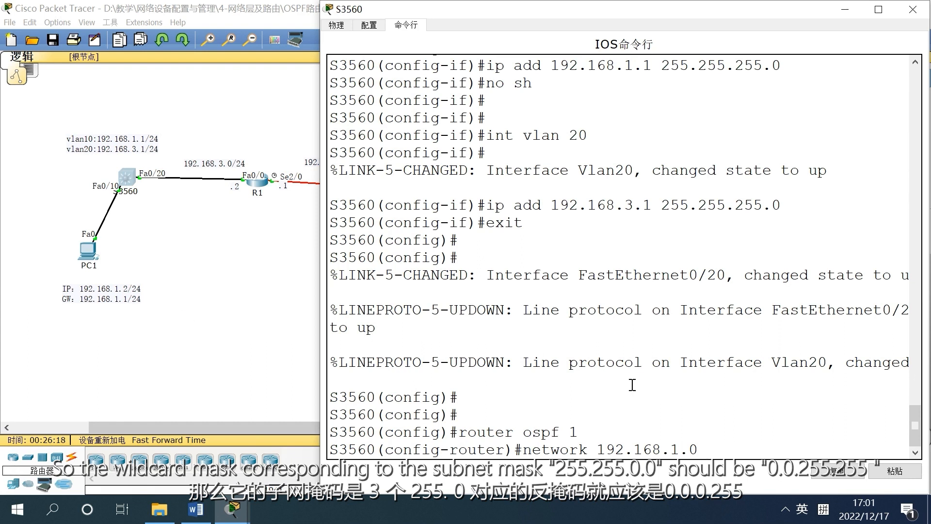
type("0.0.0.255")
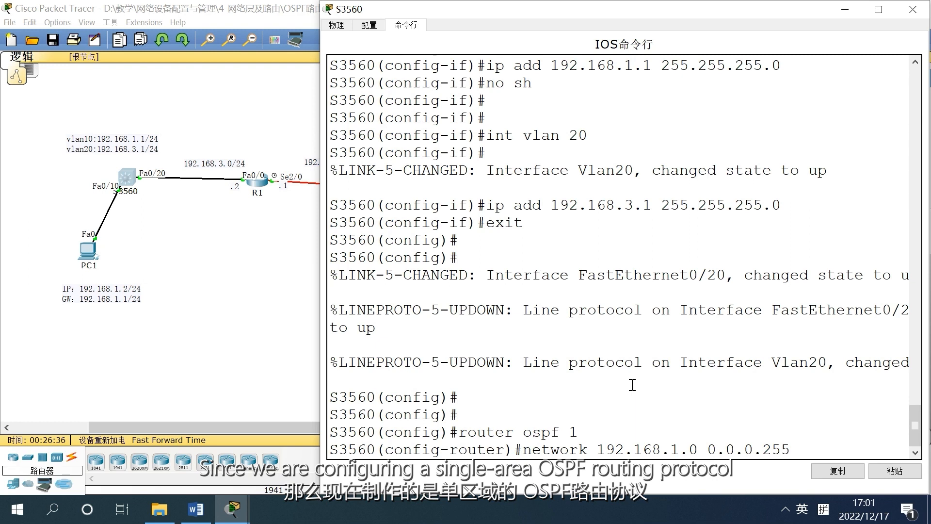
type("ar")
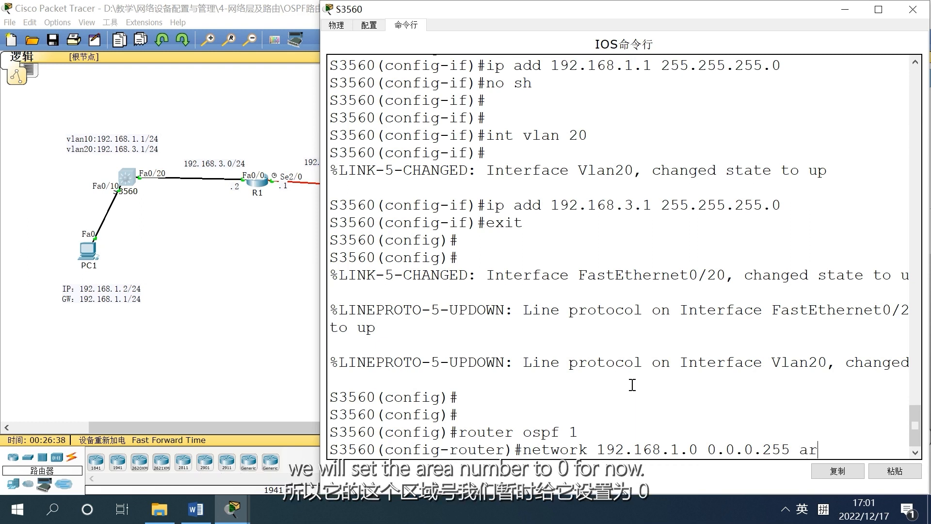
type("ea 0")
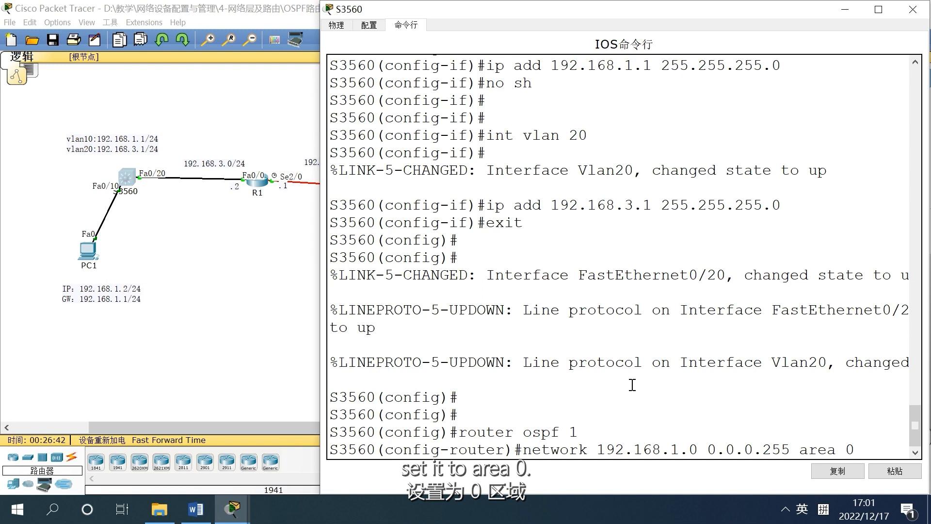
key("Return")
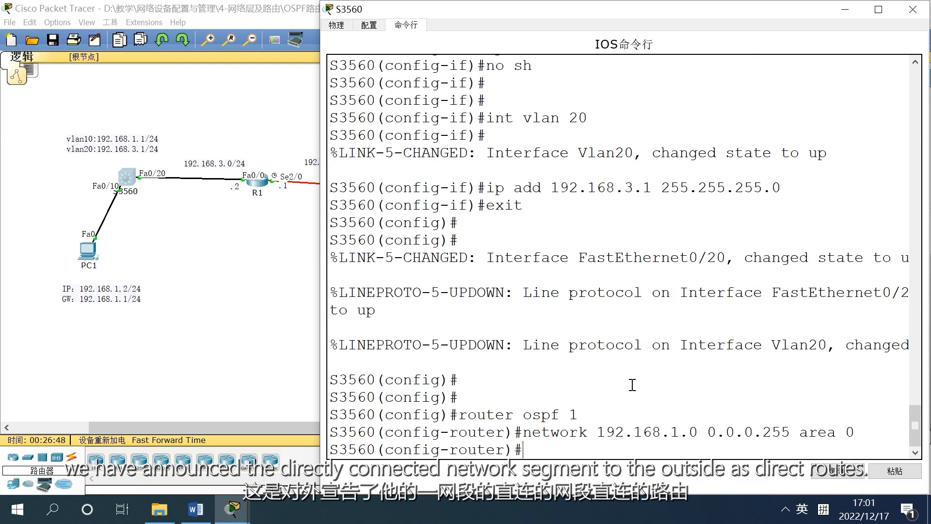
Advertise S3560's network 192.168.3.0 with wildcard mask 0.0.0.255 in OSPF area 0.
type("net")
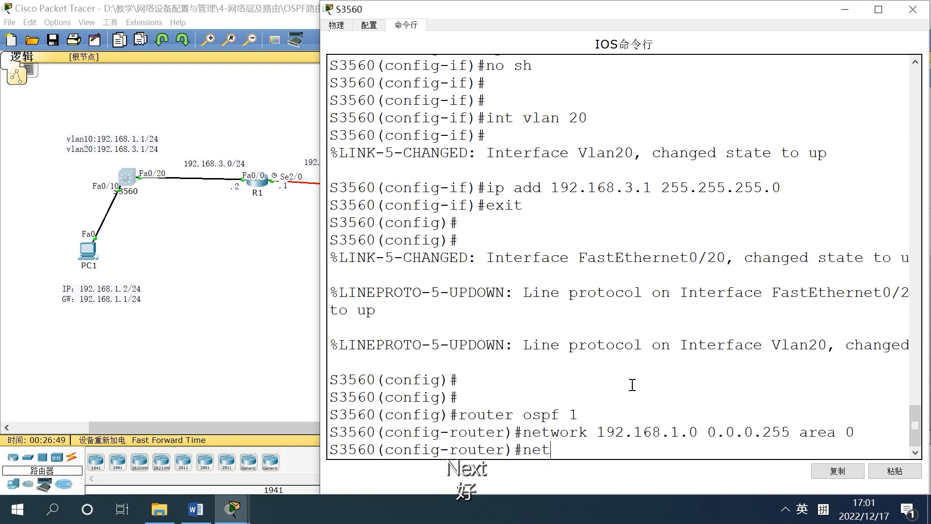
type("wo")
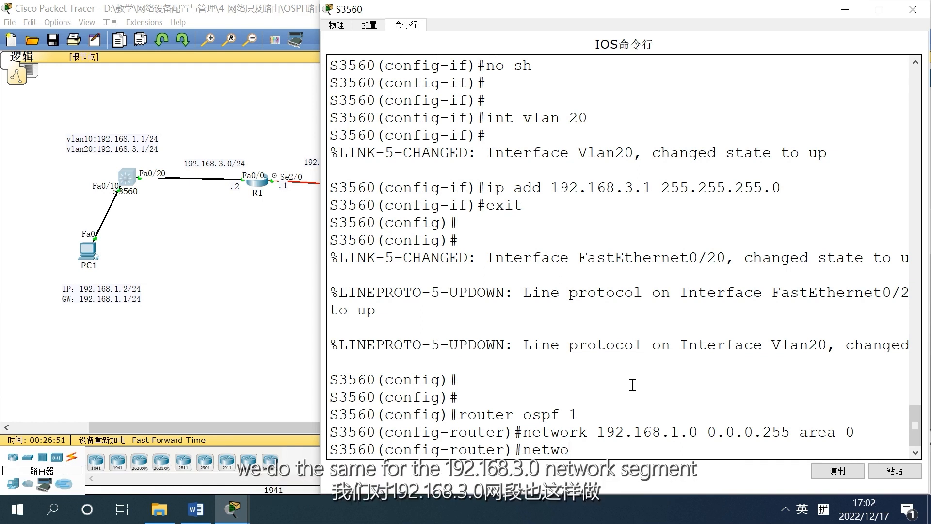
type("rk 192.168.3.")
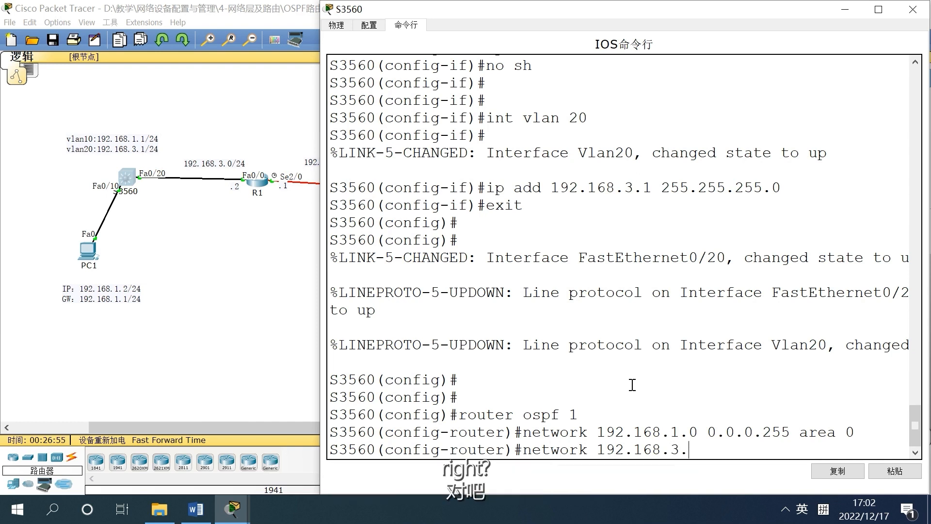
type("0 0")
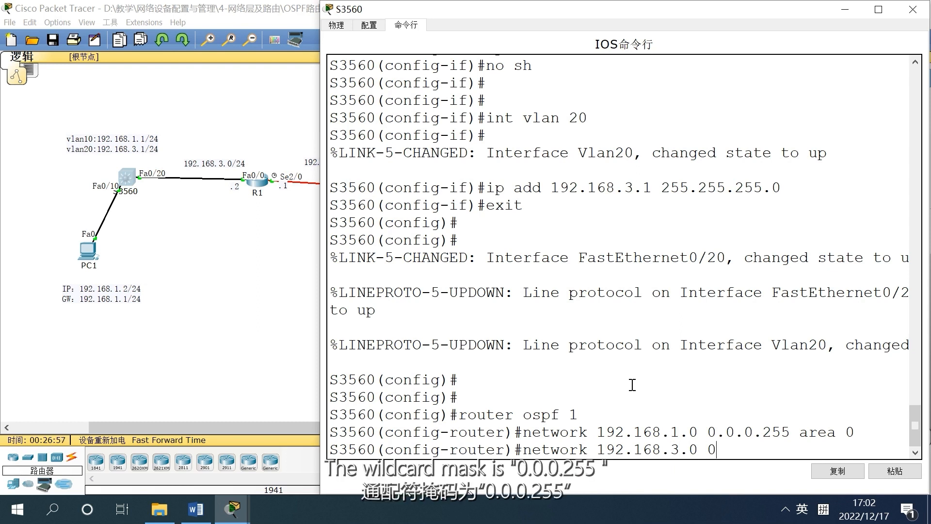
type(".0.0.255 are")
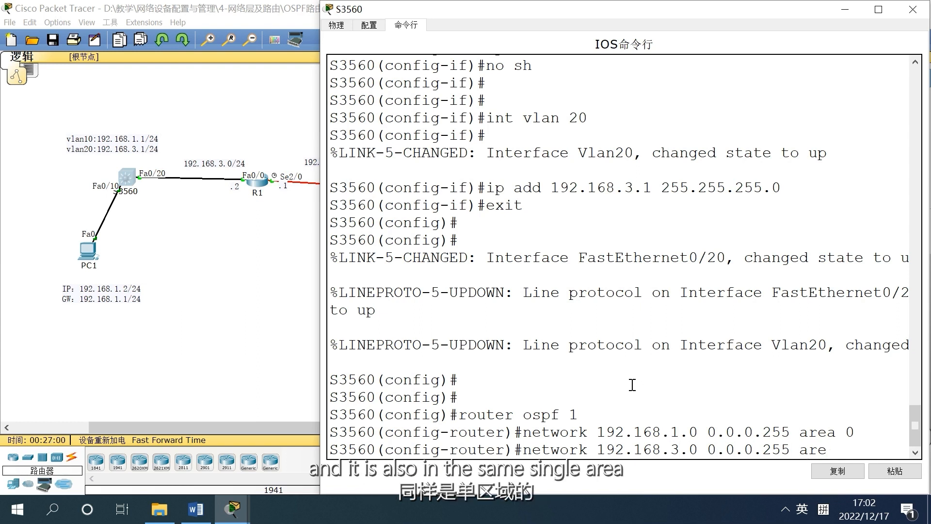
type("a 0")
key("Return")
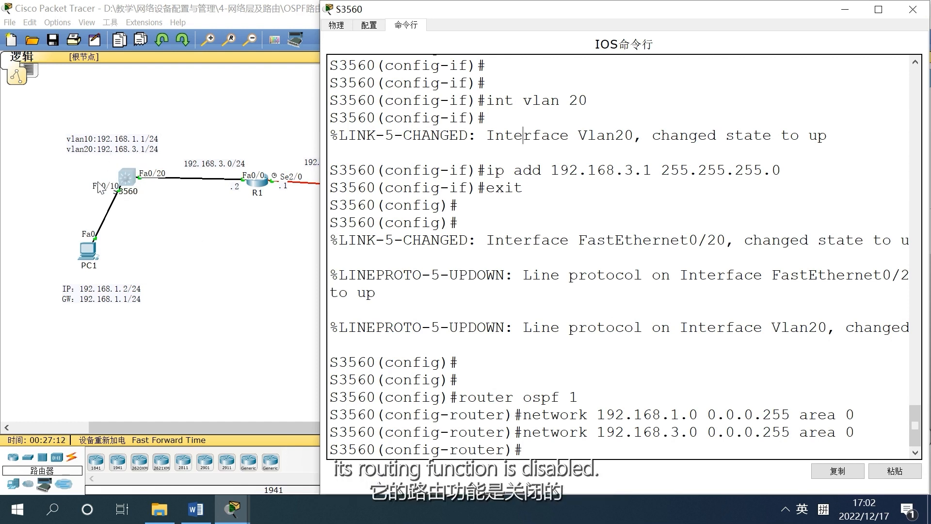
Exit OSPF router configuration on S3560 and enable its layer 3 forwarding with the ip routing command.
type("exit")
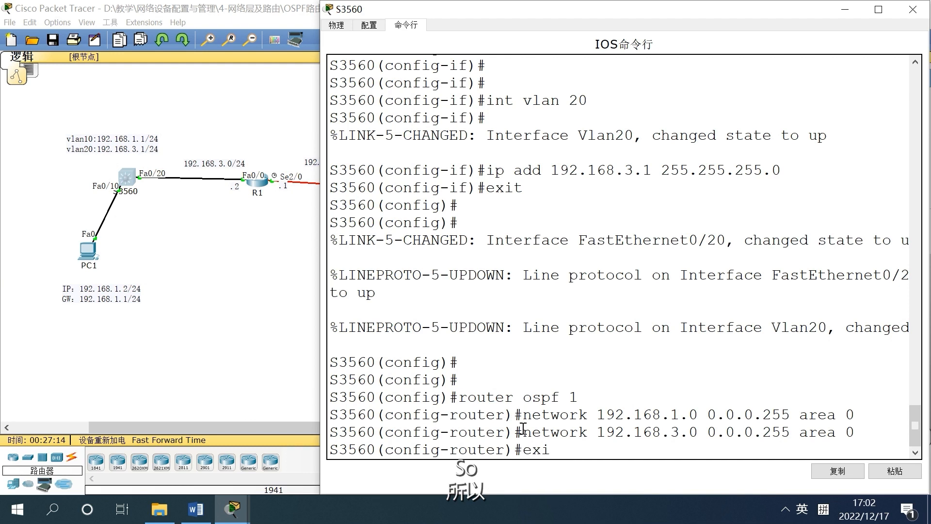
key("Return")
key("Return")
type("ip")
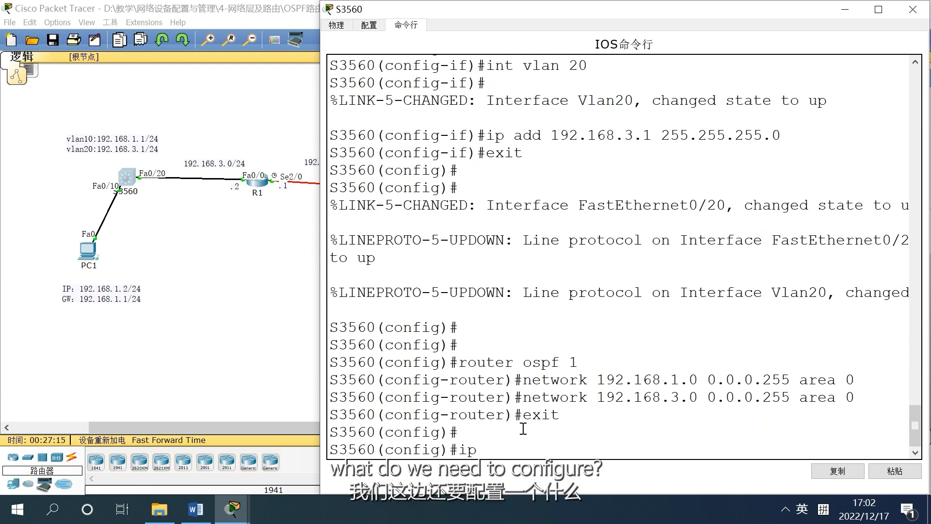
type(" routing")
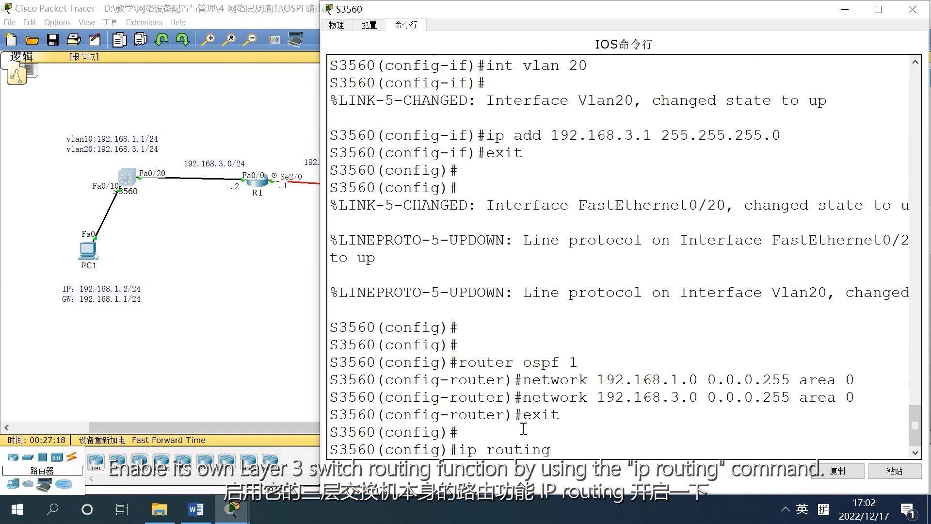
key("Return")
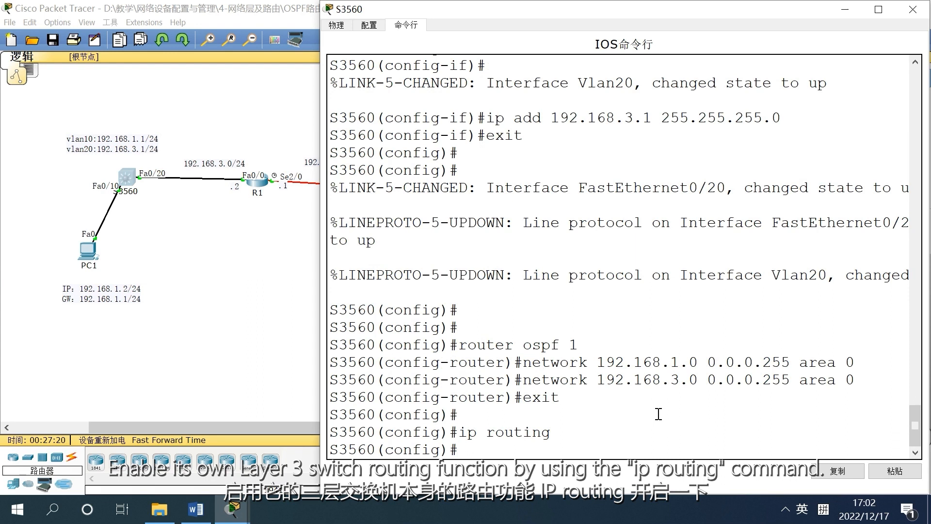
Close the S3560 window, open router R1's command line and exit its interface configuration mode.
left_click(913, 9)
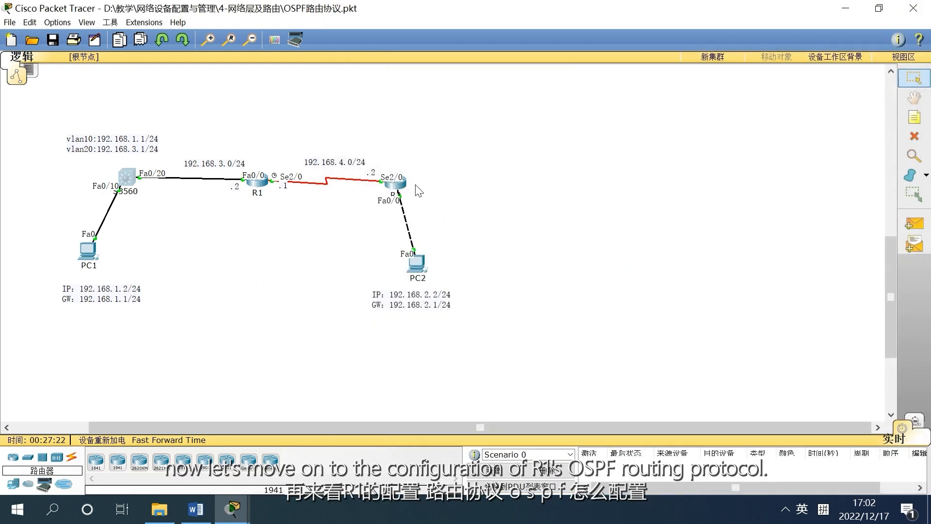
left_click(251, 190)
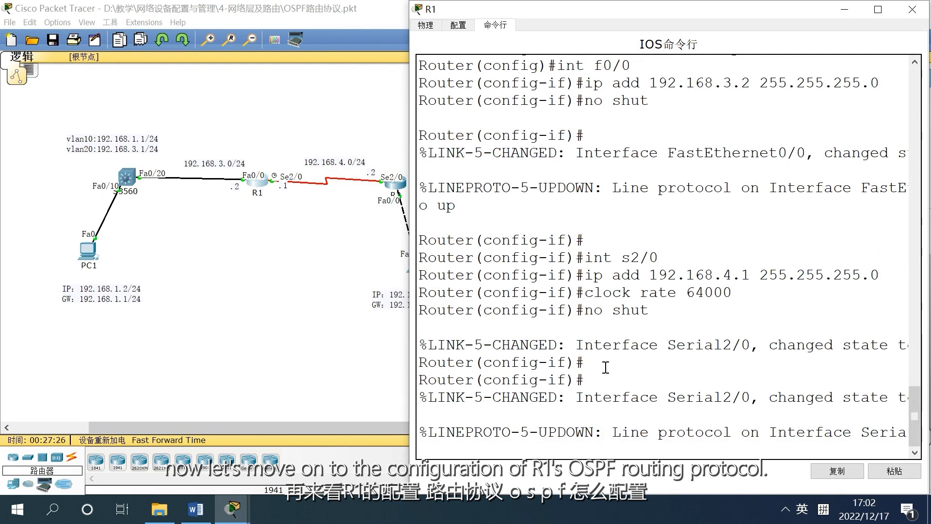
key("Return")
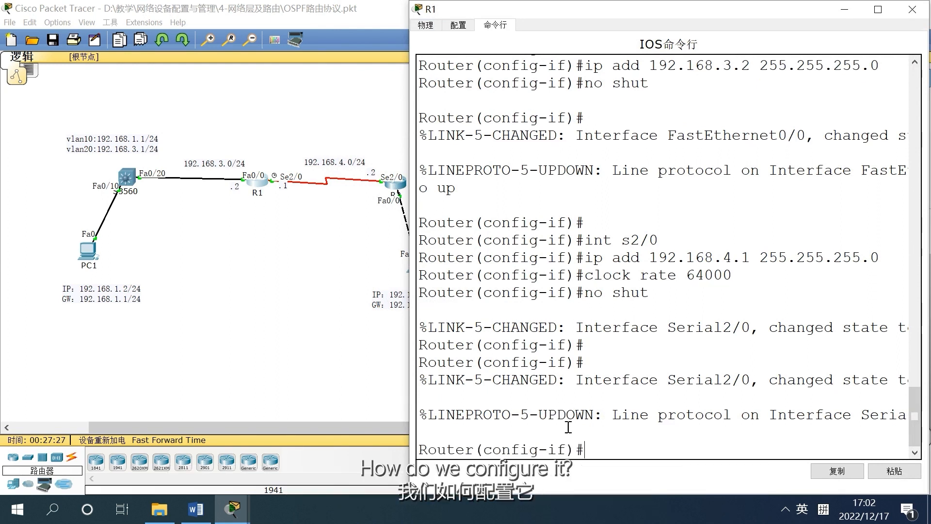
key("Return")
key("Return")
type("exit")
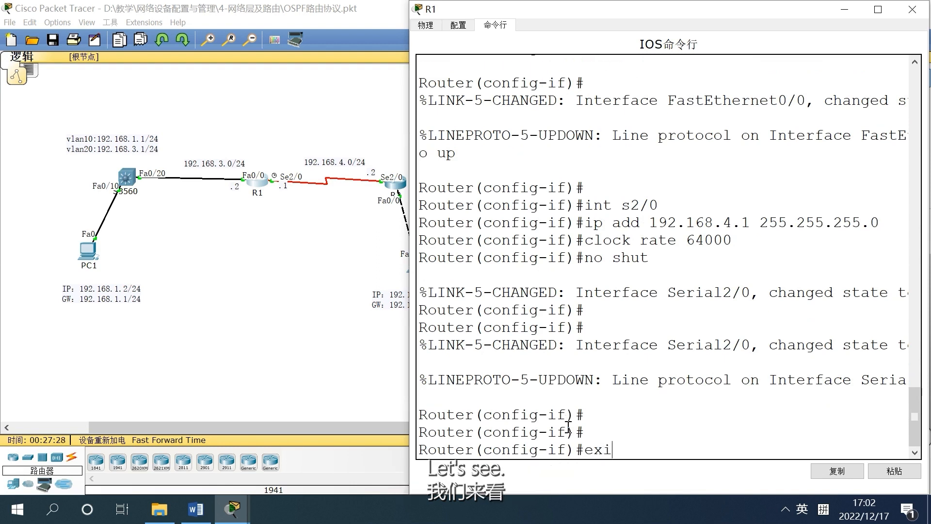
key("Return")
Enable OSPF on router R1 with process ID 1.
type("rout")
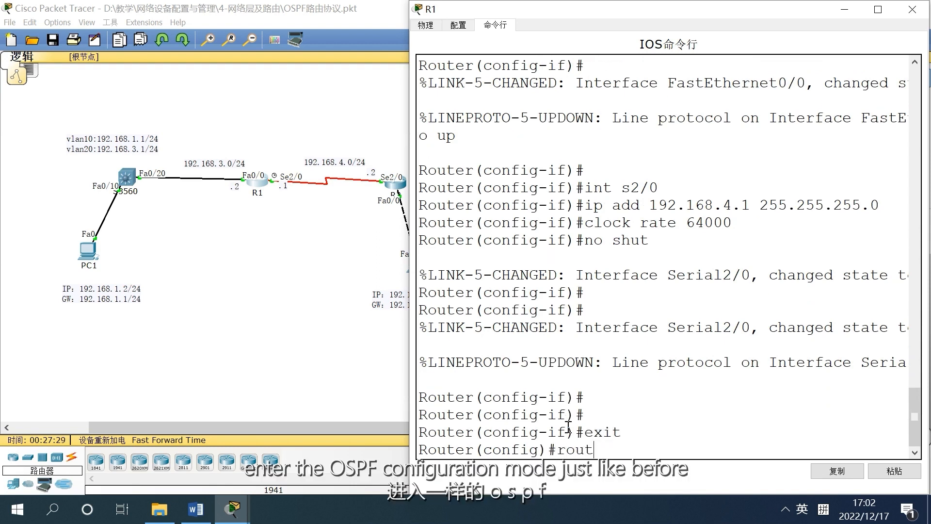
type("er ")
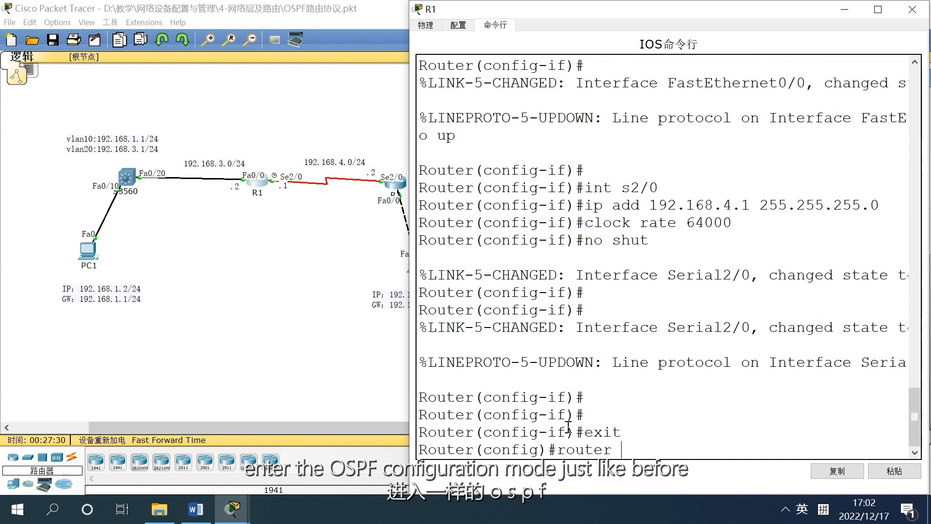
type("ospf")
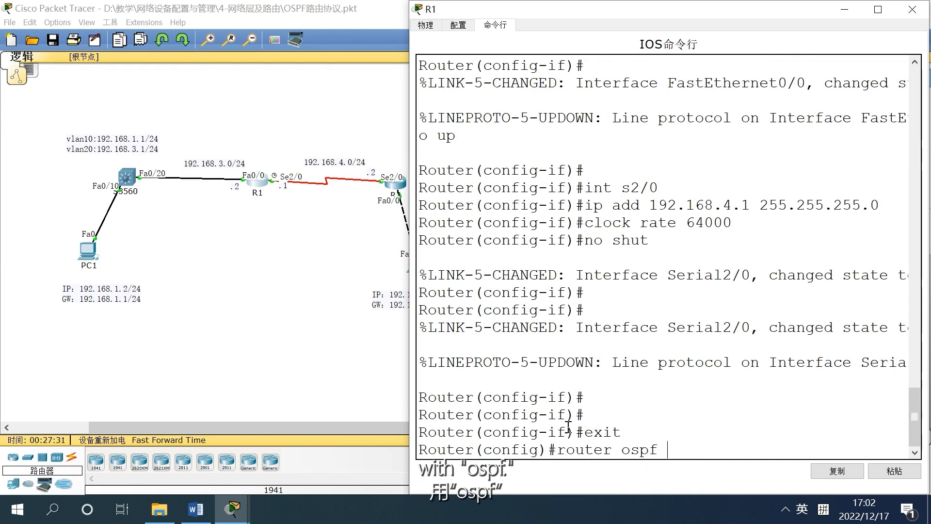
type(" 1")
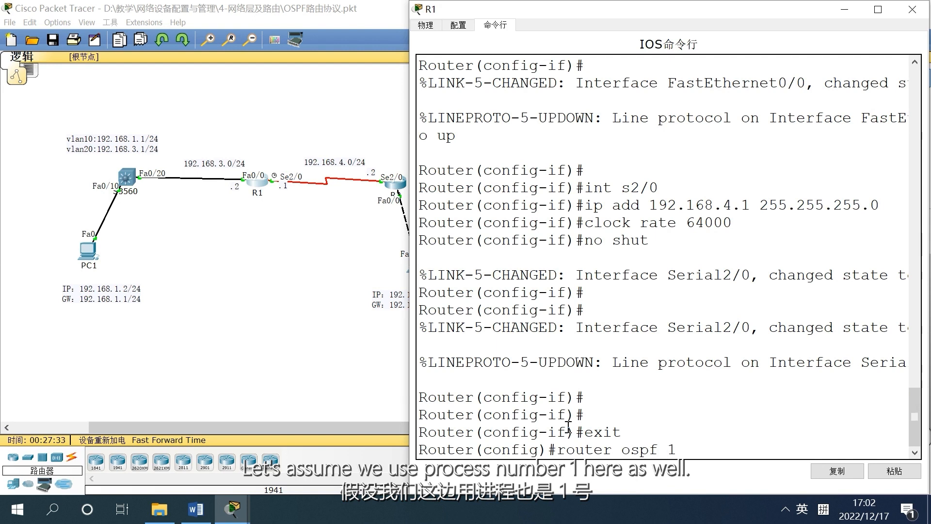
key("Return")
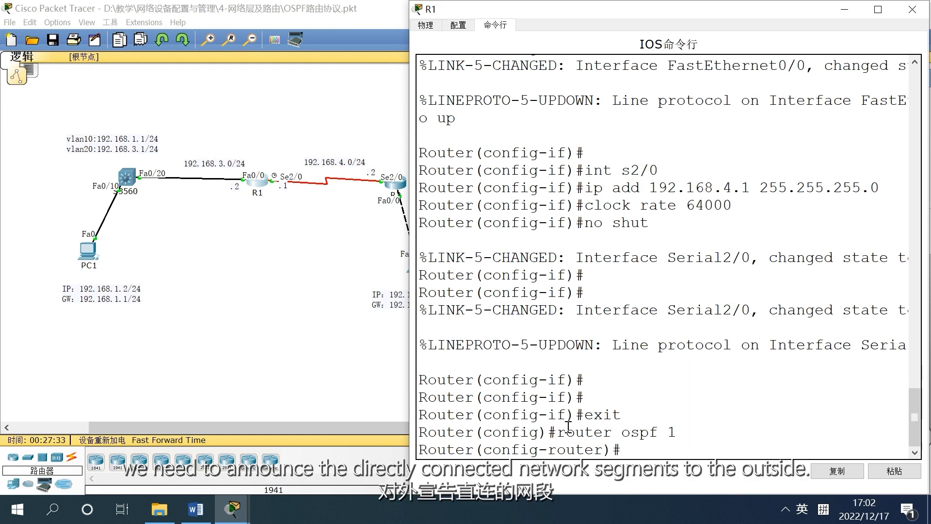
Advertise R1's network 192.168.3.0 with wildcard mask 0.0.0.255 in OSPF area 0, widening the R1 window.
type("network")
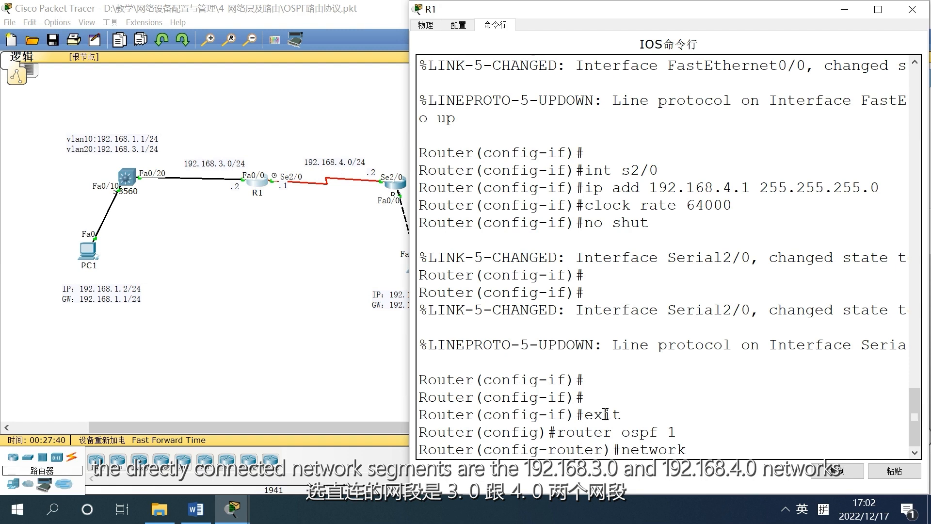
type("192.168.30")
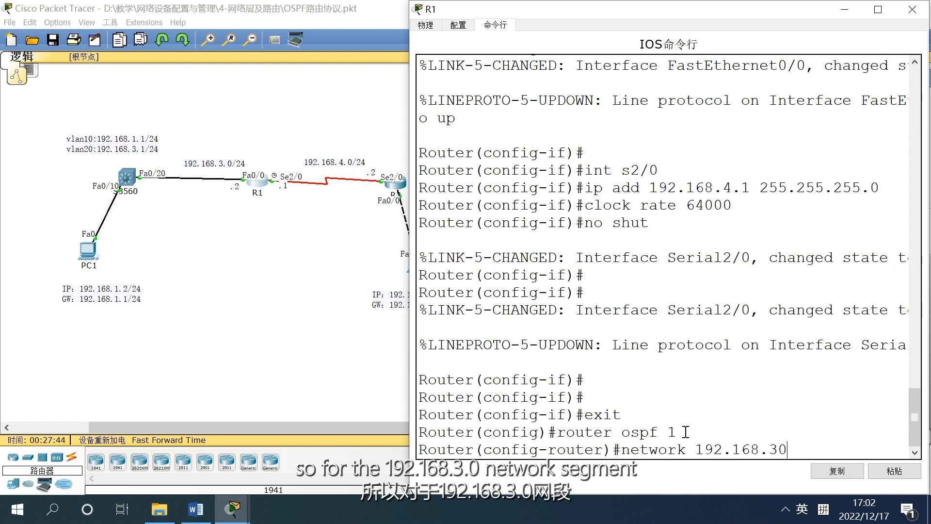
key("BackSpace")
key("BackSpace")
type(".0 0.0.0")
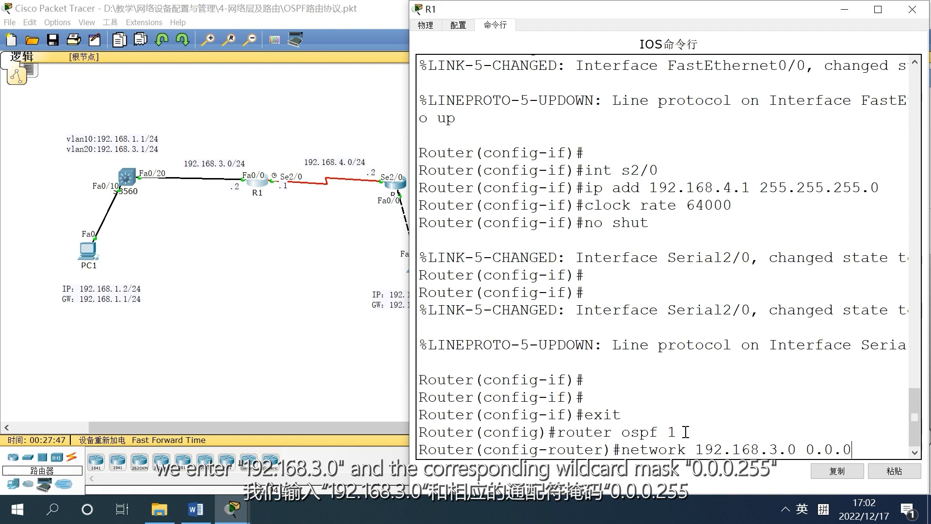
type(".255")
left_click_drag(404, 342, 347, 343)
type("a")
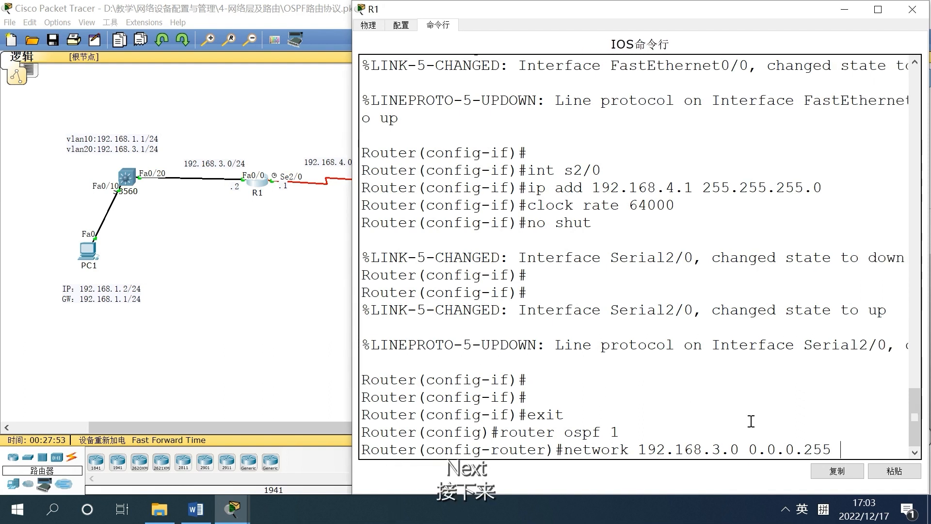
type("rea")
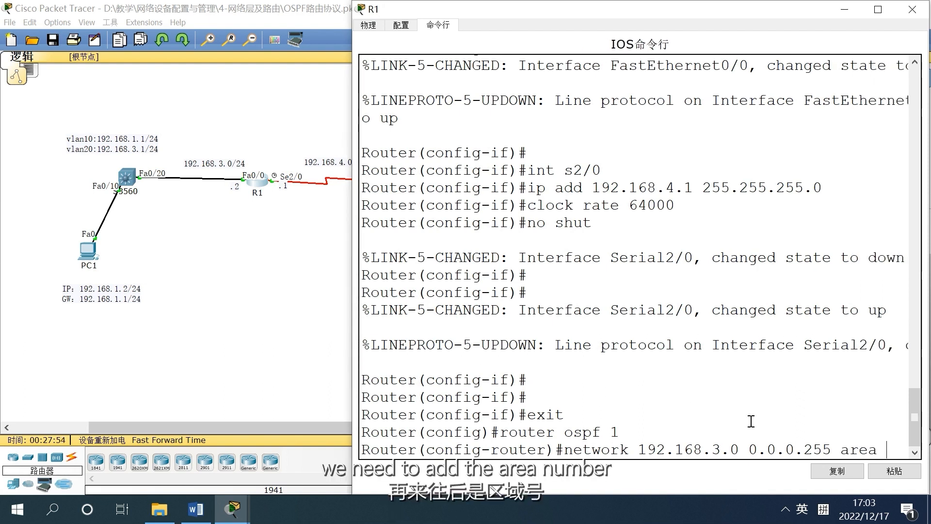
type(" 0")
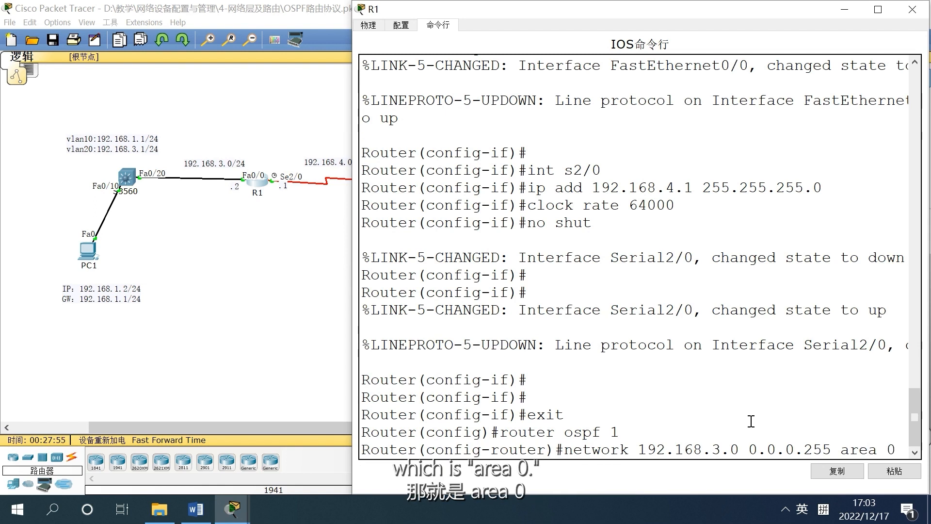
key("Return")
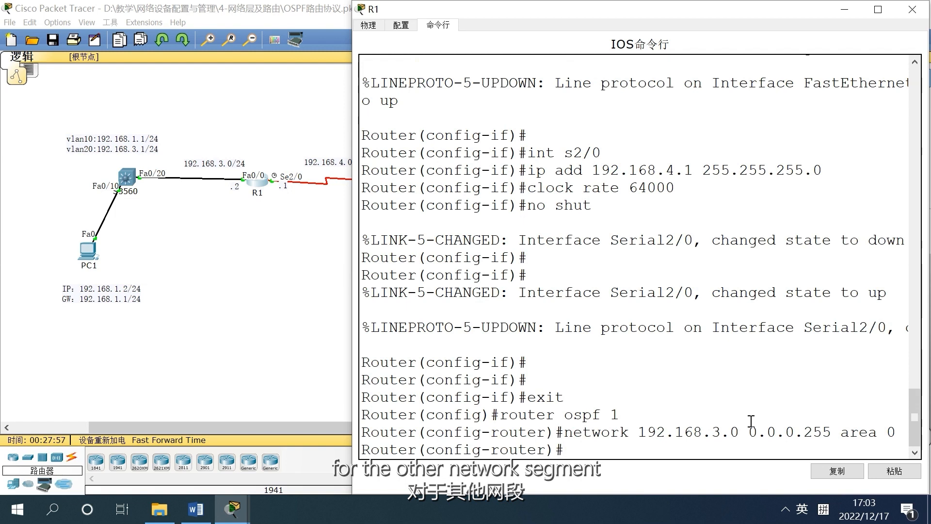
Advertise R1's network 192.168.4.0 with wildcard mask 0.0.0.255 in OSPF area 0 and put the R1 window away.
key("Up")
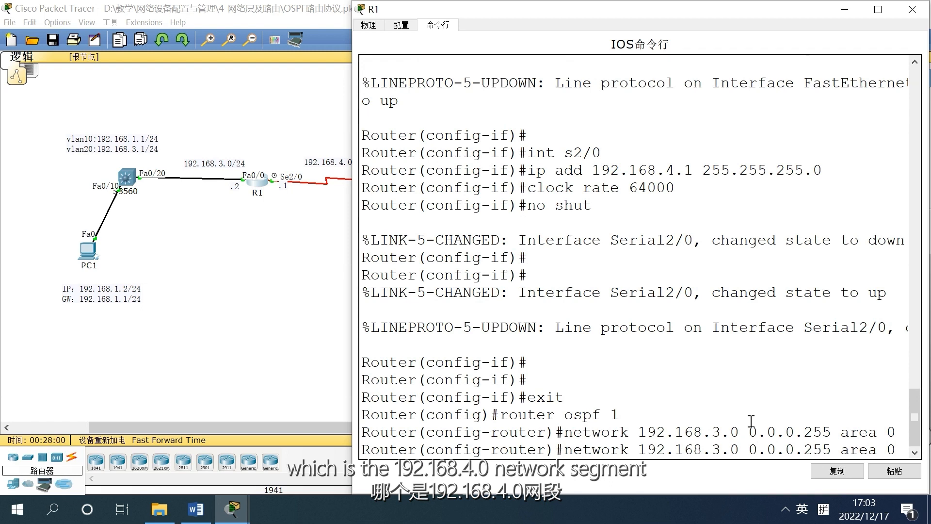
key("BackSpace")
type("4")
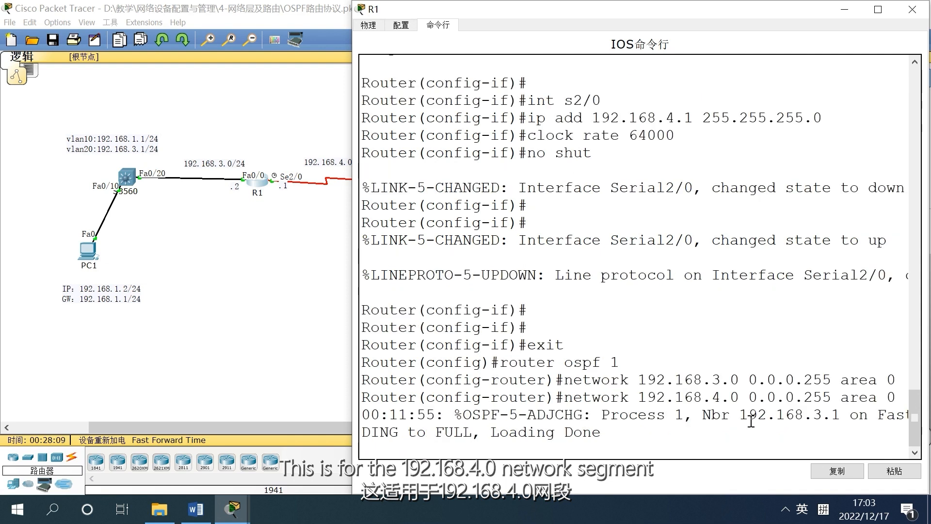
key("Return")
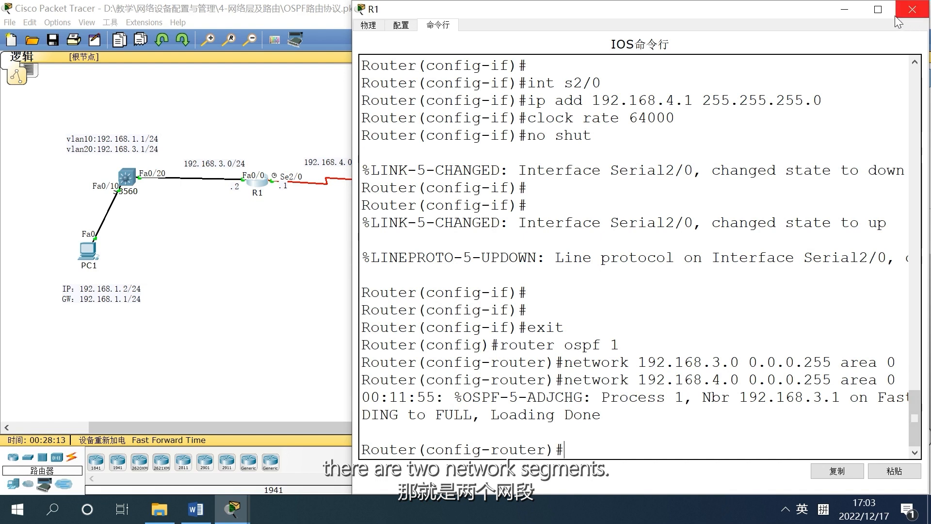
left_click(836, 8)
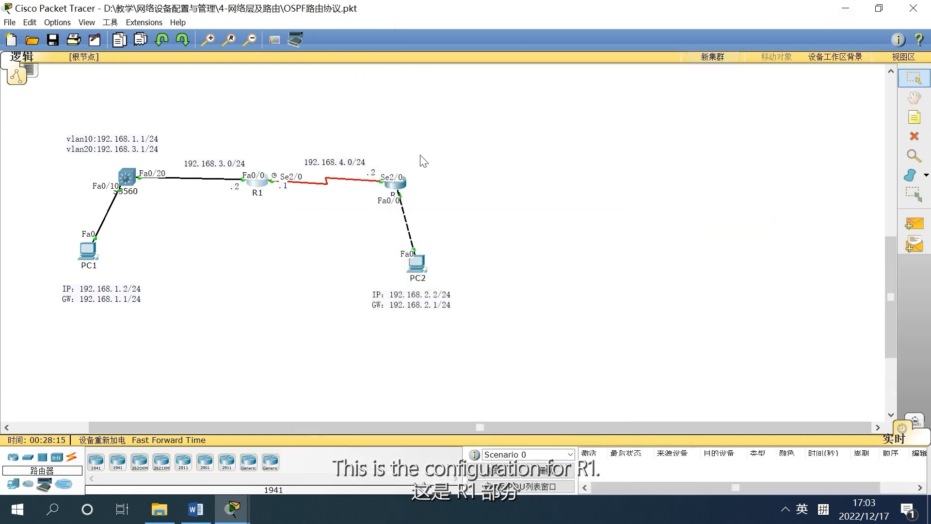
Open router R2's command line, exit interface configuration mode and enable OSPF with process ID 1.
left_click(398, 185)
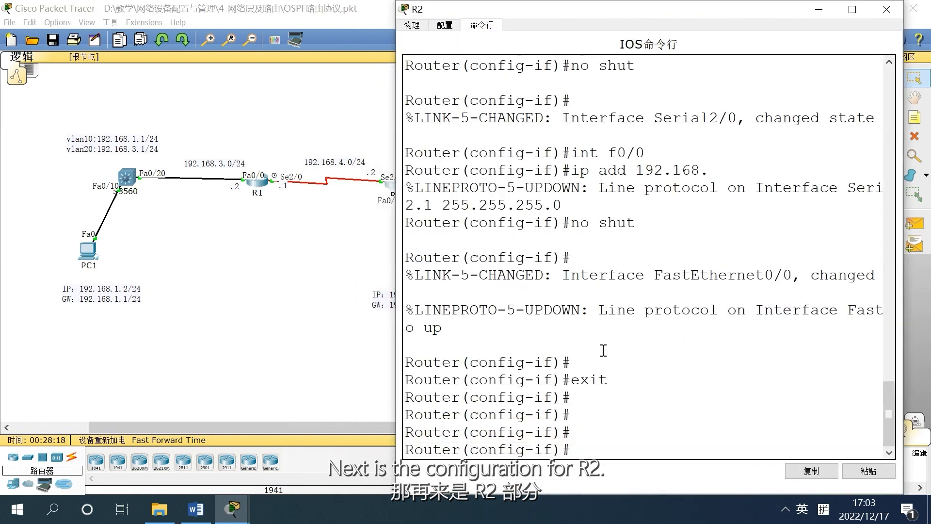
key("Return")
key("Return")
type("exit")
key("Return")
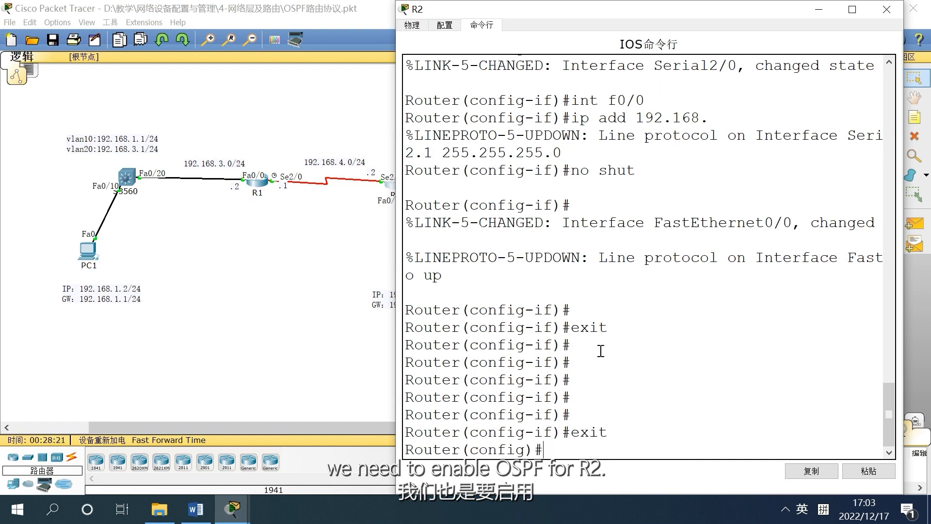
type("router ospf 1")
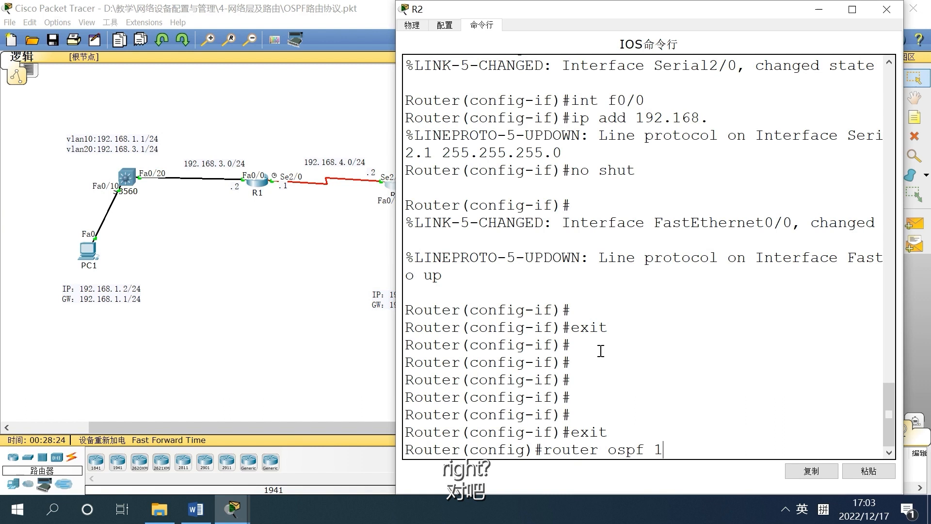
key("Return")
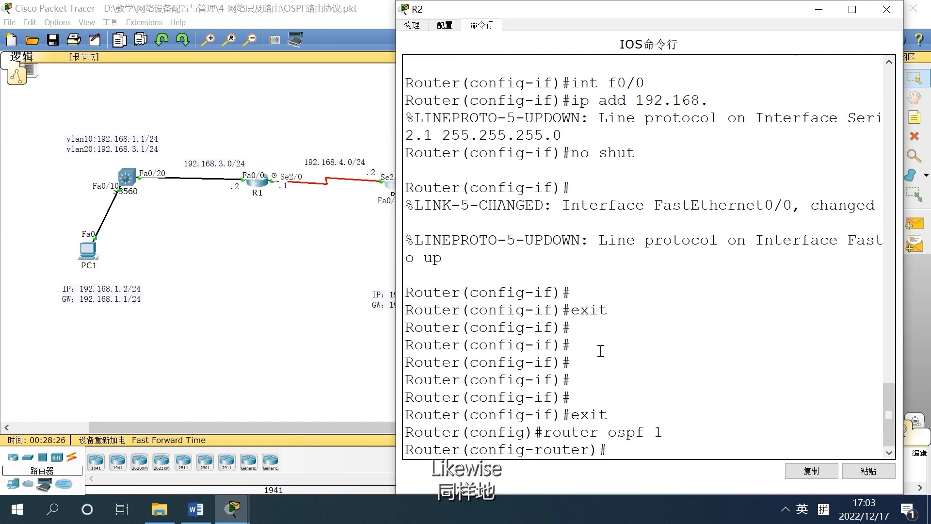
Advertise R2's network 192.168.2.0 with wildcard mask 0.0.0.255 in OSPF area 0, widening the R2 window.
type("net")
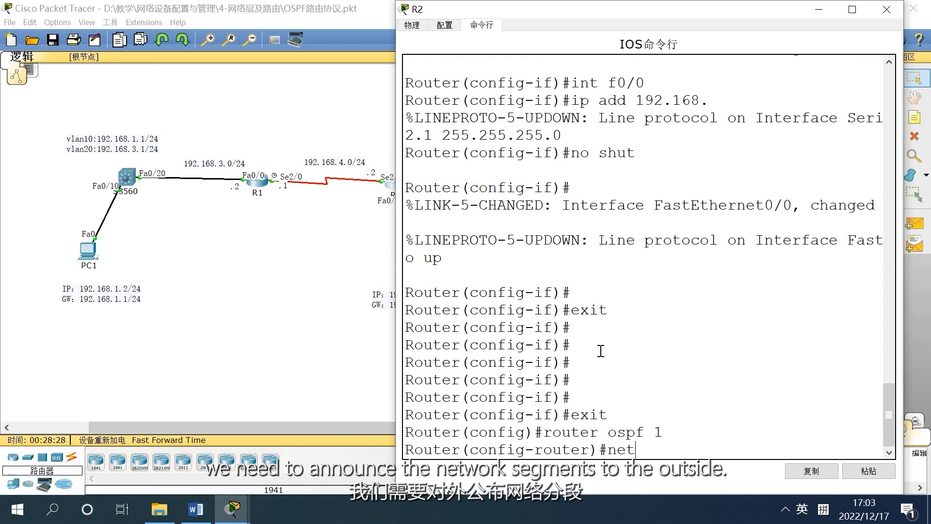
type(" 192")
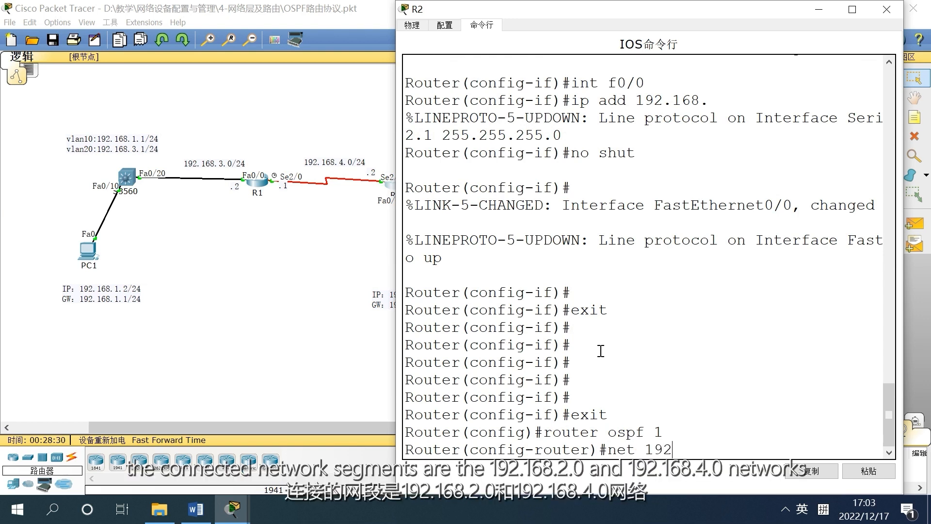
left_click_drag(603, 16, 734, 19)
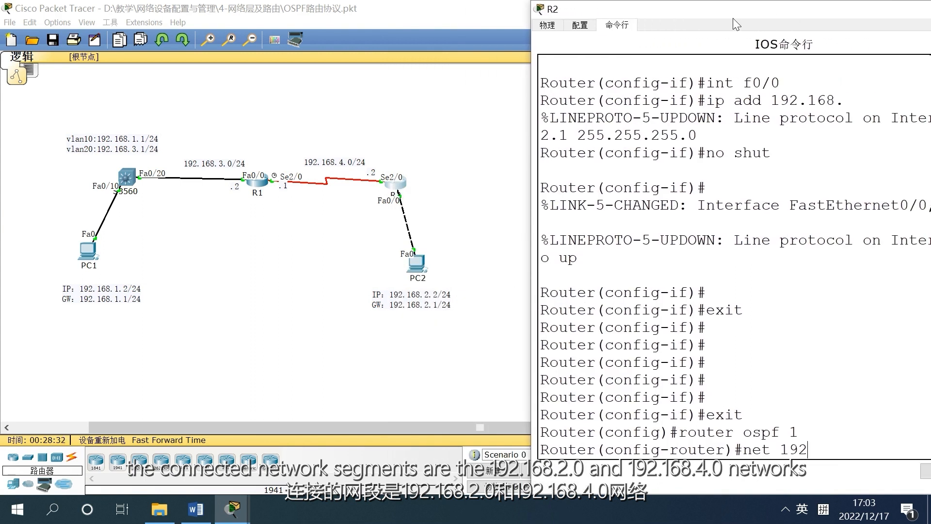
left_click_drag(733, 19, 590, 6)
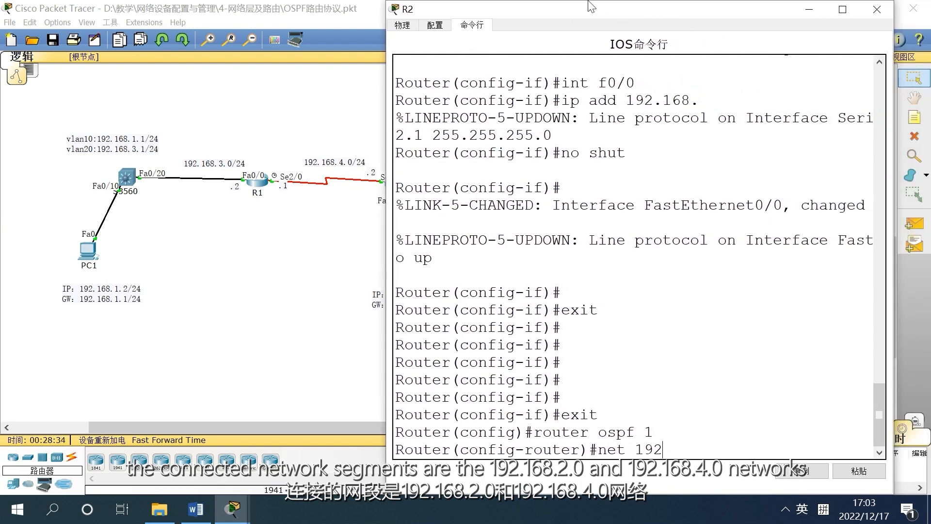
type("168")
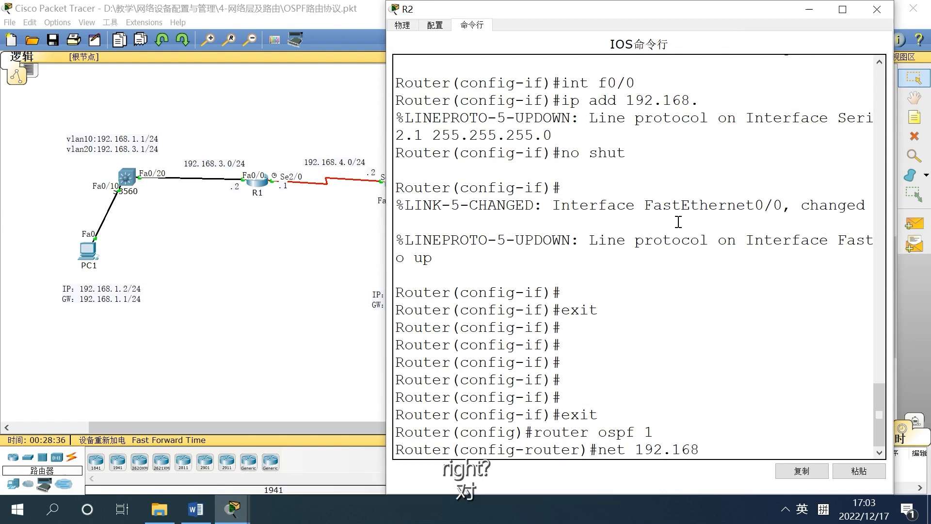
type(".")
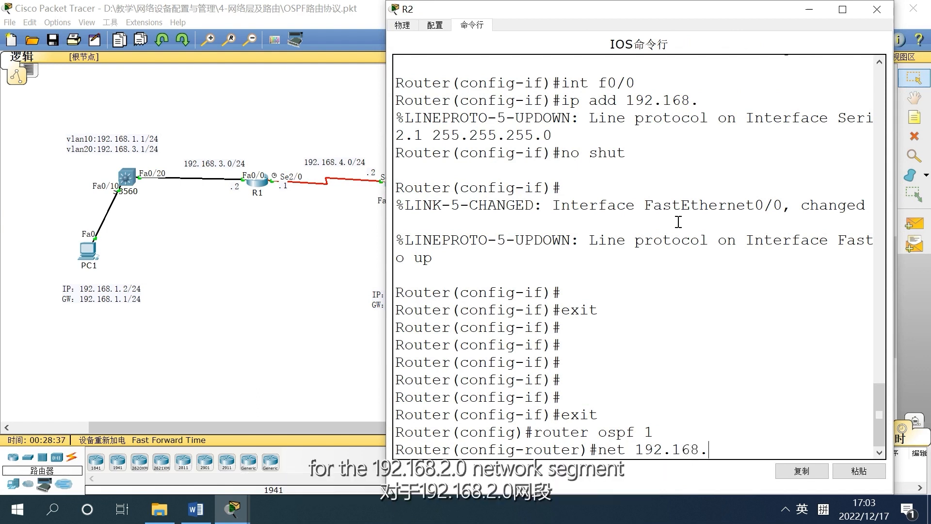
type("2.0 0.0.0.255")
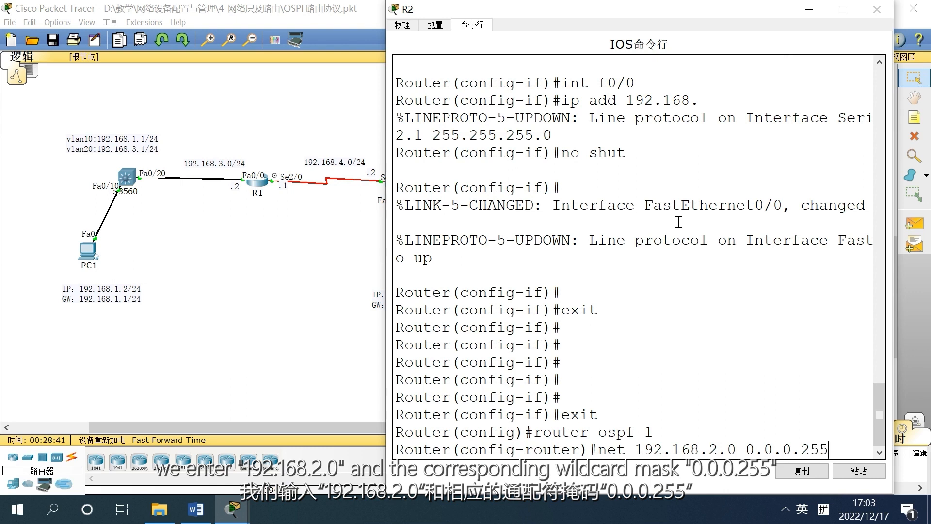
type(" area")
left_click_drag(384, 248, 332, 249)
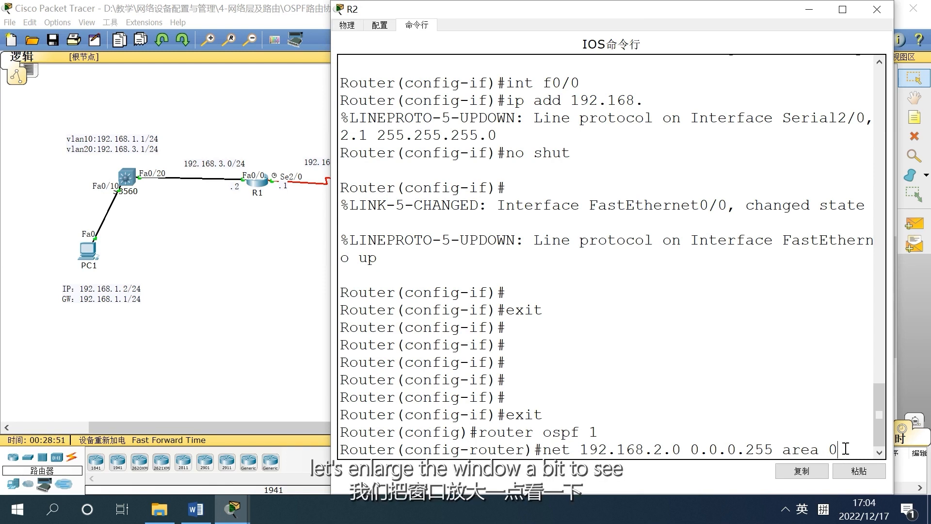
key("Return")
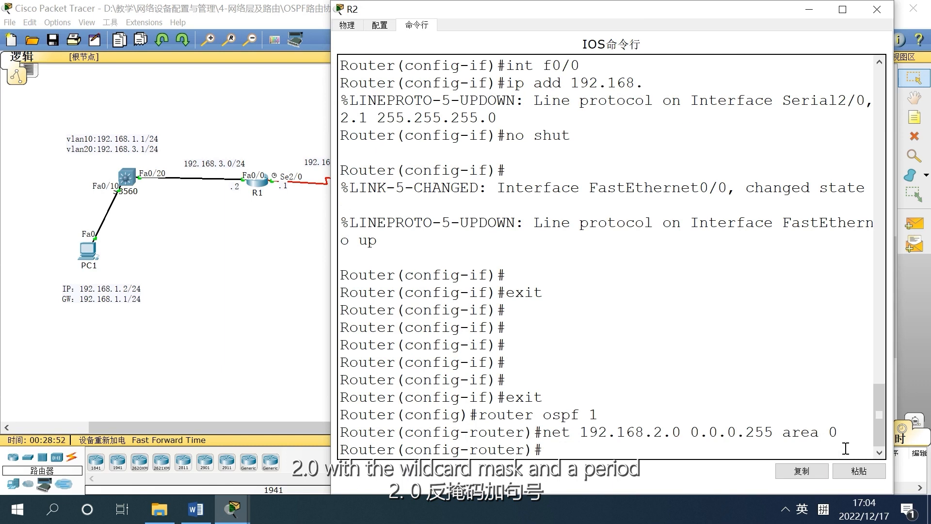
Advertise R2's network 192.168.4.0 with wildcard mask 0.0.0.255 in OSPF area 0 and close the R2 window.
type("net 192.15")
key("BackSpace")
type("6")
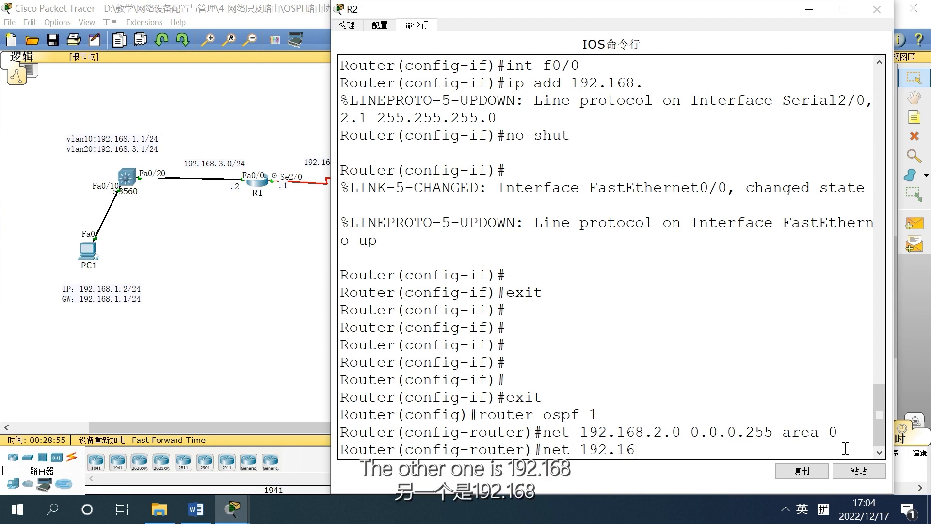
type("8.")
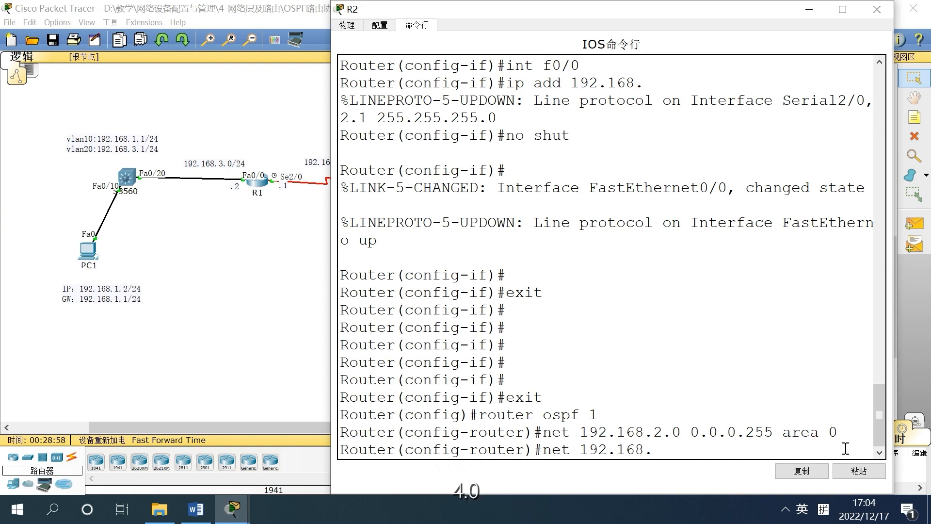
type("4.0")
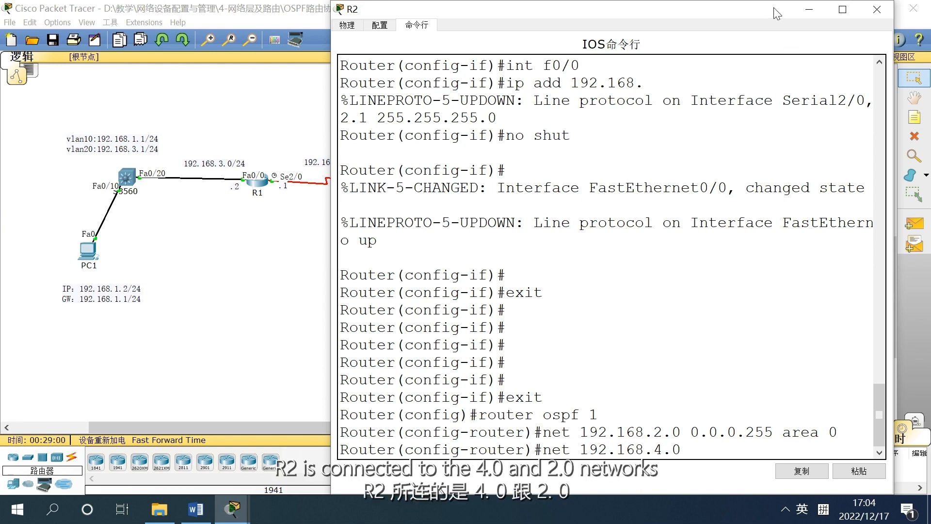
left_click_drag(537, 7, 636, 9)
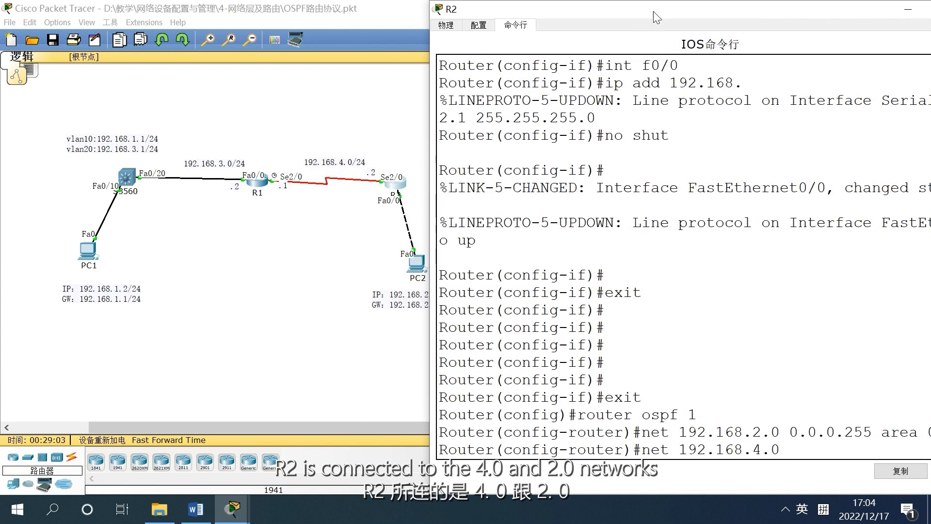
left_click_drag(668, 8, 527, 8)
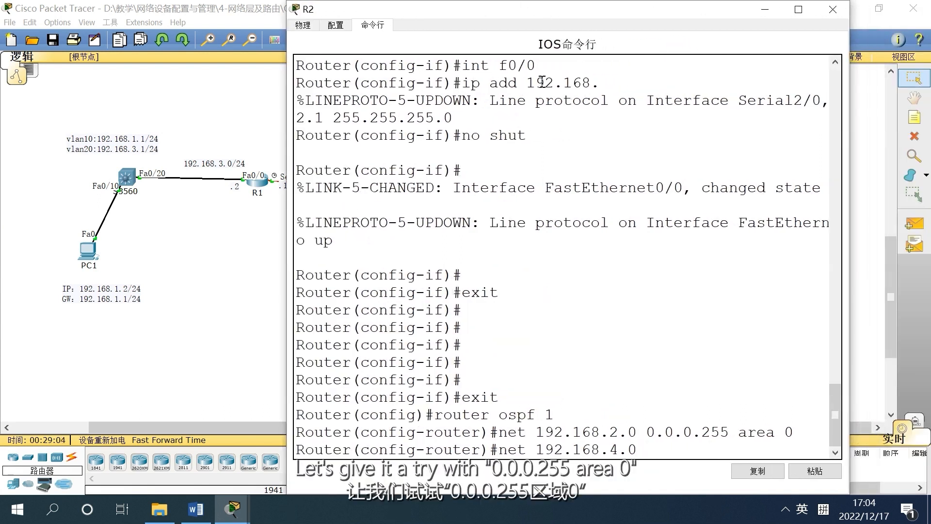
type("0.0.0.255 area 0")
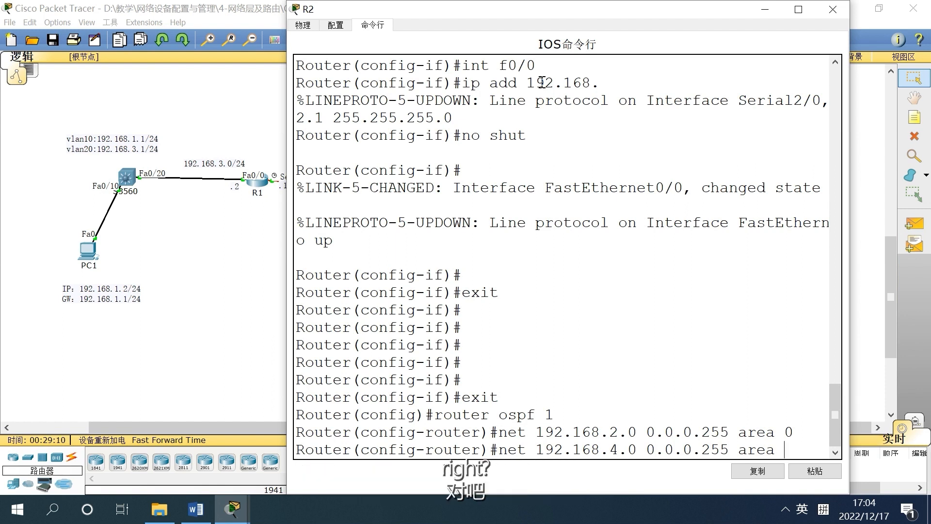
key("Return")
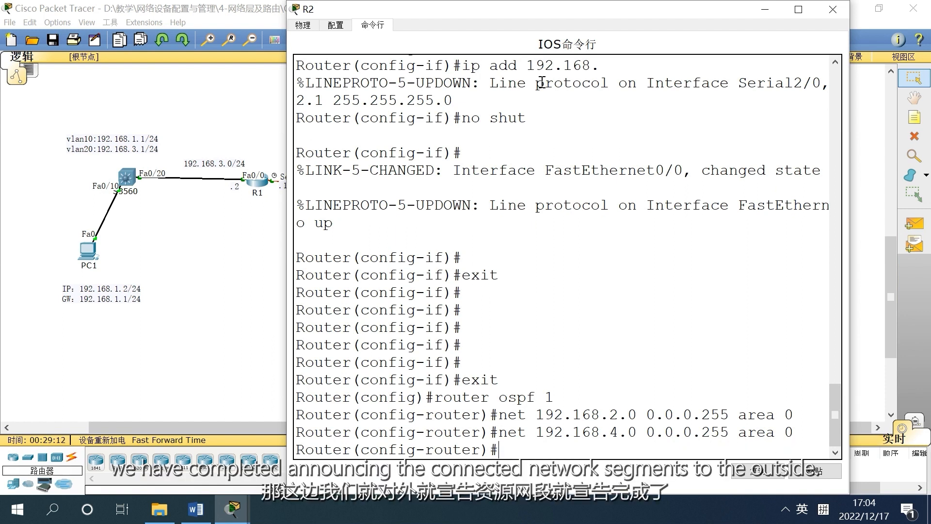
left_click(828, 13)
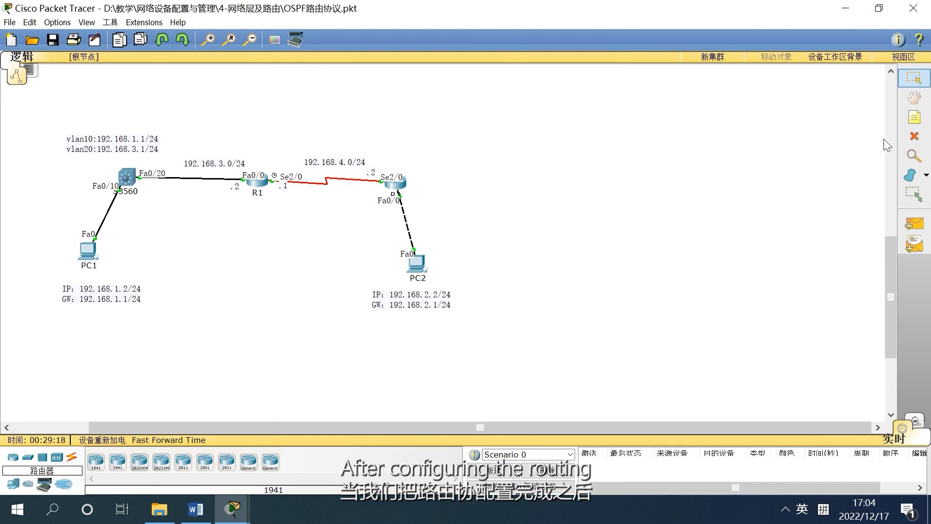
Inspect router R2's routing table for OSPF-learned routes, and close the table.
left_click(909, 155)
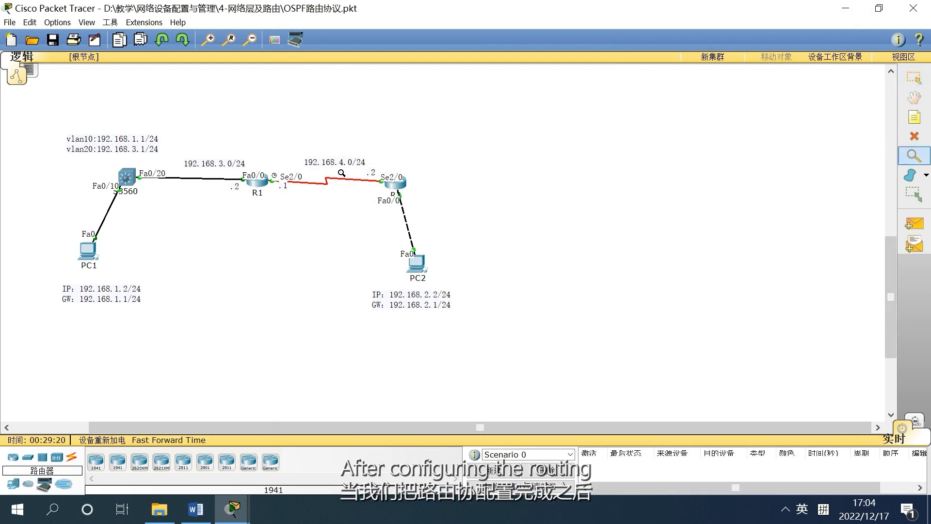
left_click(394, 181)
left_click(412, 183)
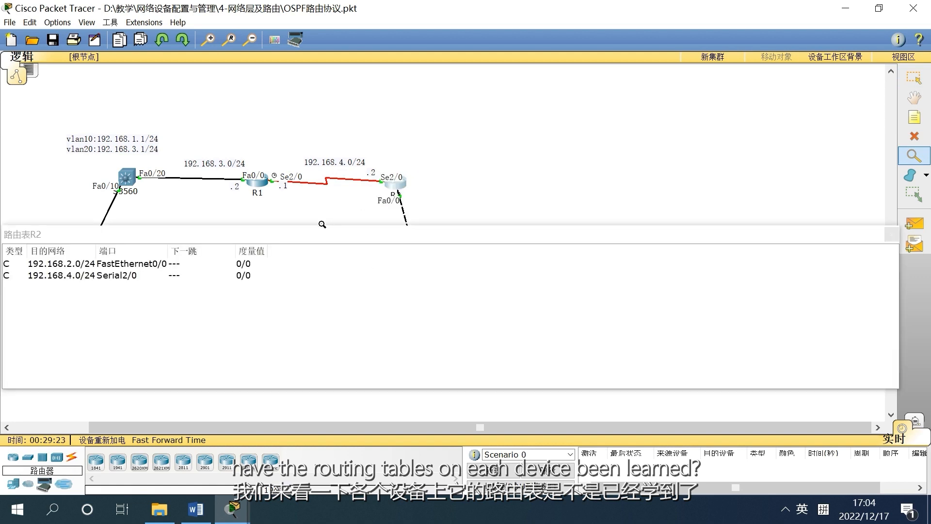
left_click_drag(313, 243, 451, 244)
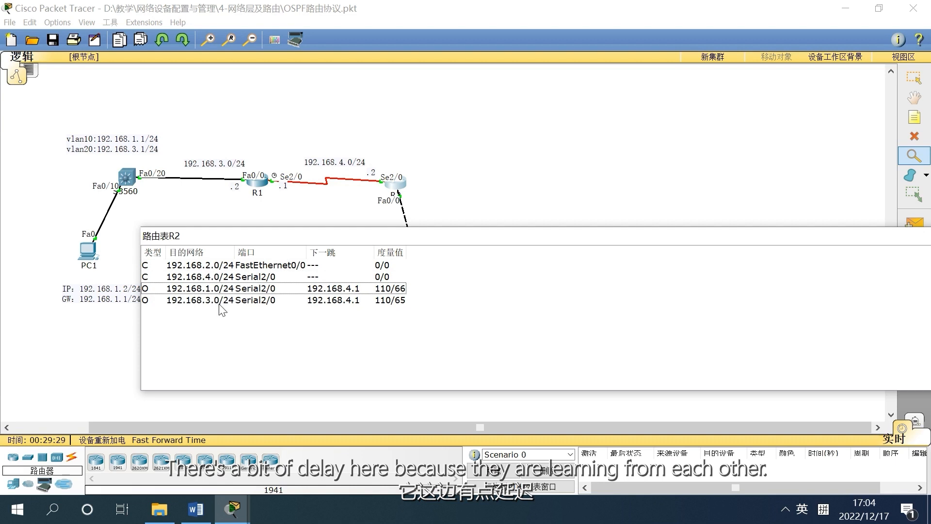
left_click_drag(887, 234, 776, 238)
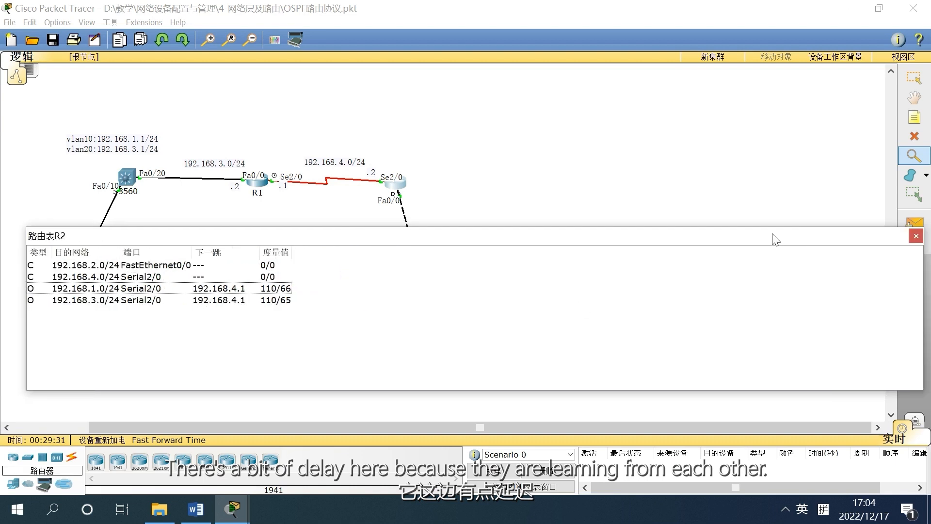
left_click(916, 236)
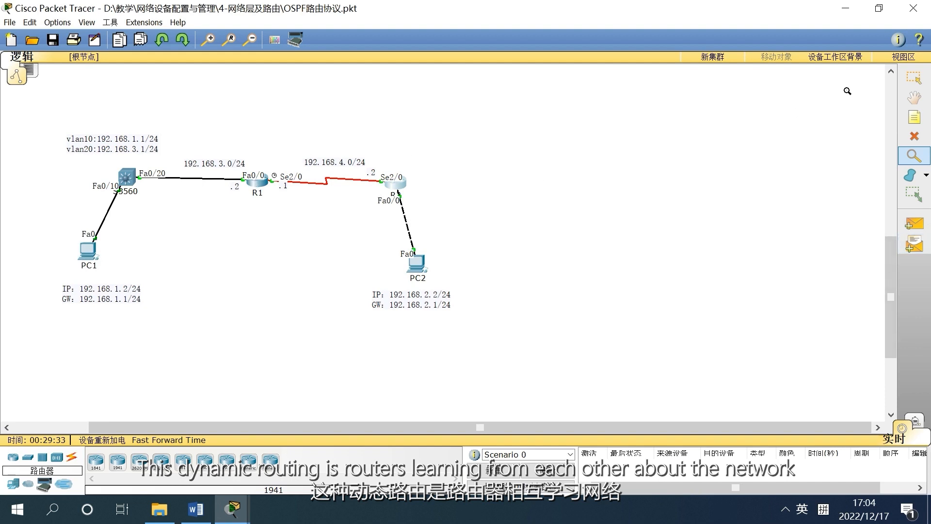
left_click(914, 78)
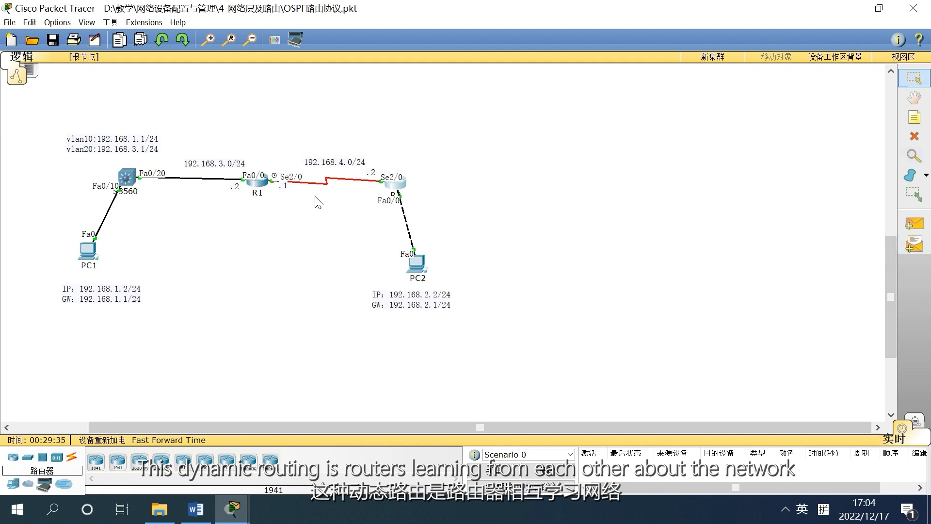
left_click(257, 182)
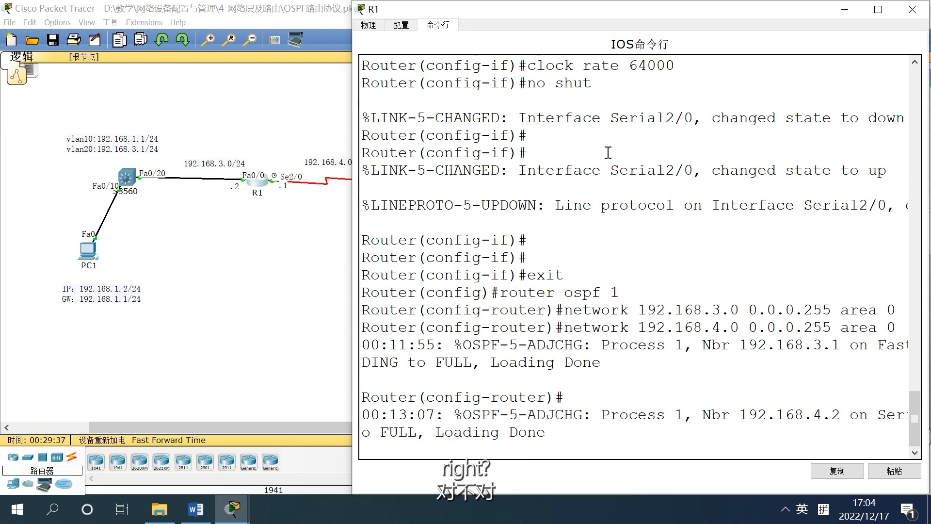
left_click_drag(780, 11, 659, 19)
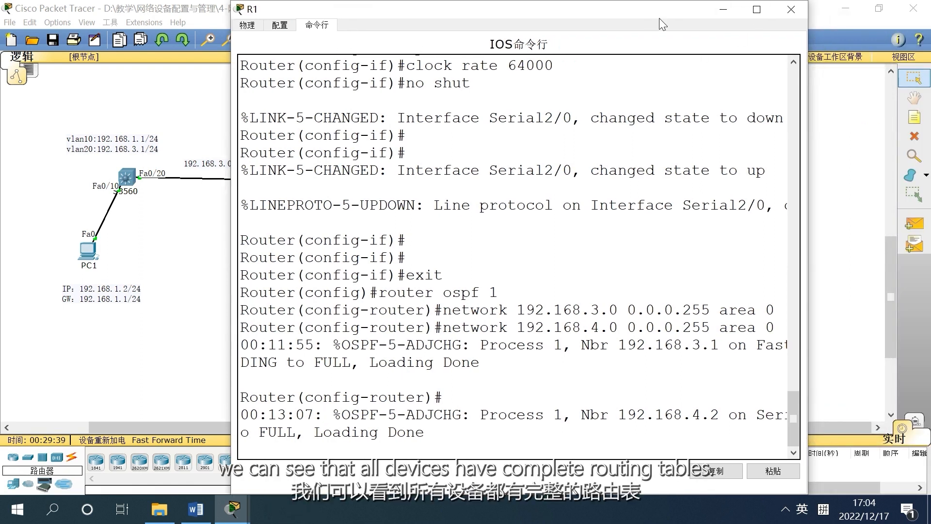
left_click(786, 13)
Display router R1's routing table and highlight the OSPF route to 192.168.1.0/24.
left_click(914, 155)
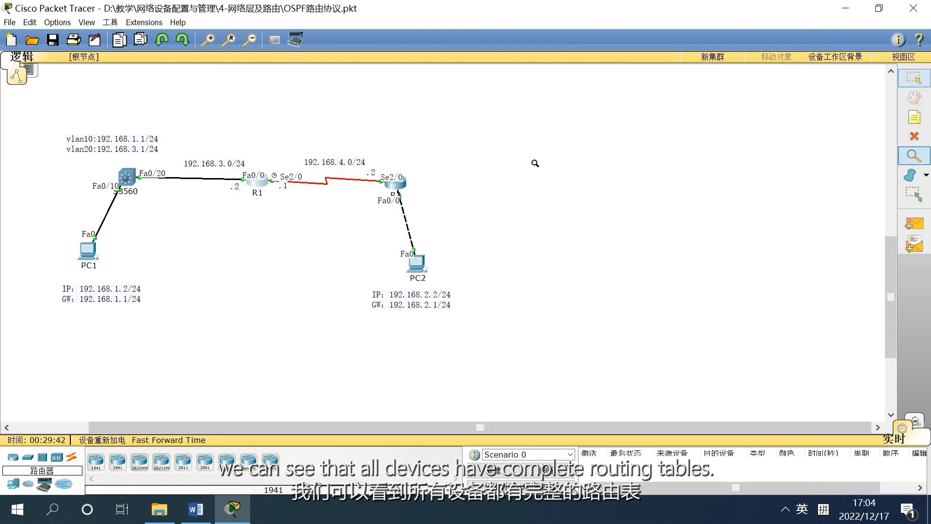
left_click(257, 182)
left_click(289, 183)
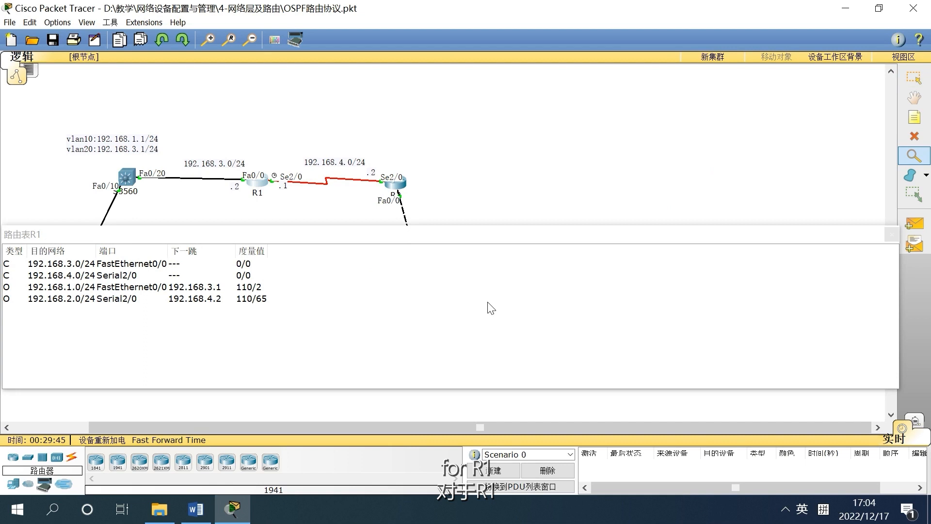
left_click_drag(67, 273, 232, 304)
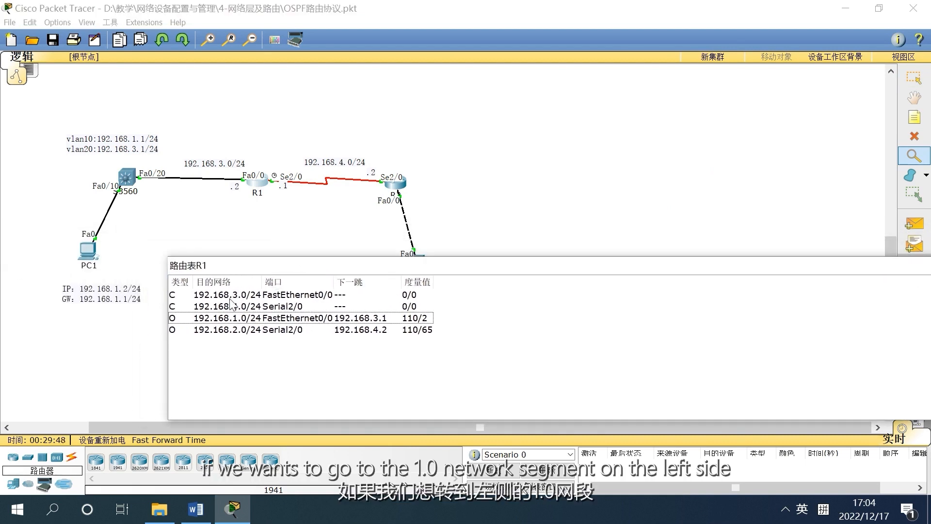
left_click(236, 319)
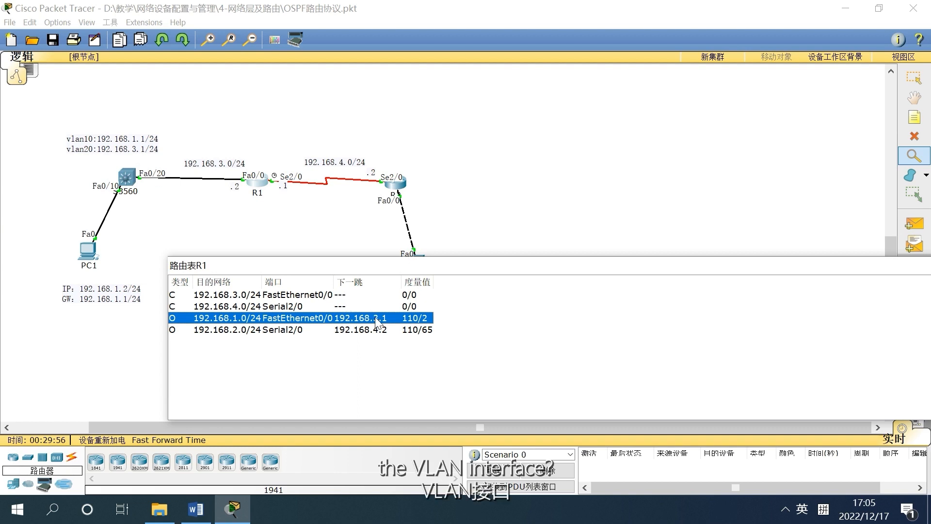
Examine R1's connected routes and its OSPF route to 192.168.2.0/24 against the topology, and close the routing table.
left_click(248, 306, "ctrl")
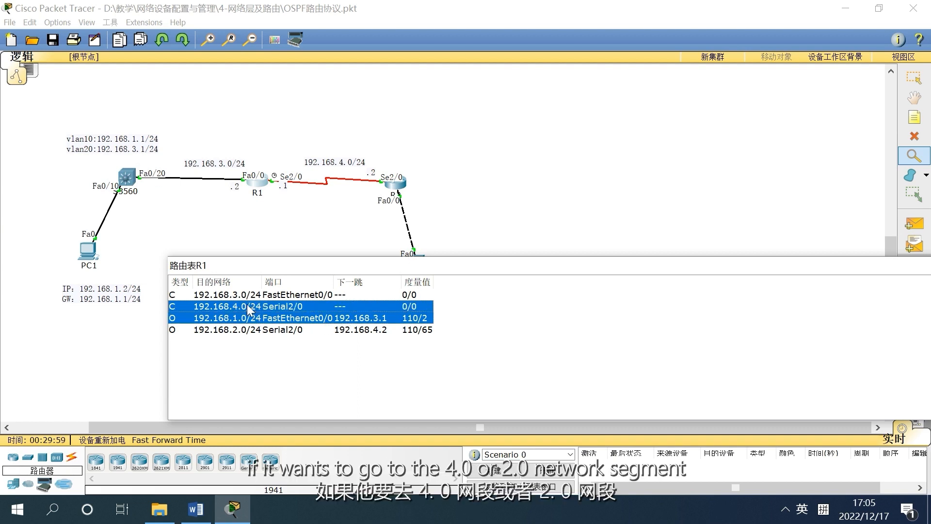
left_click(259, 294, "ctrl")
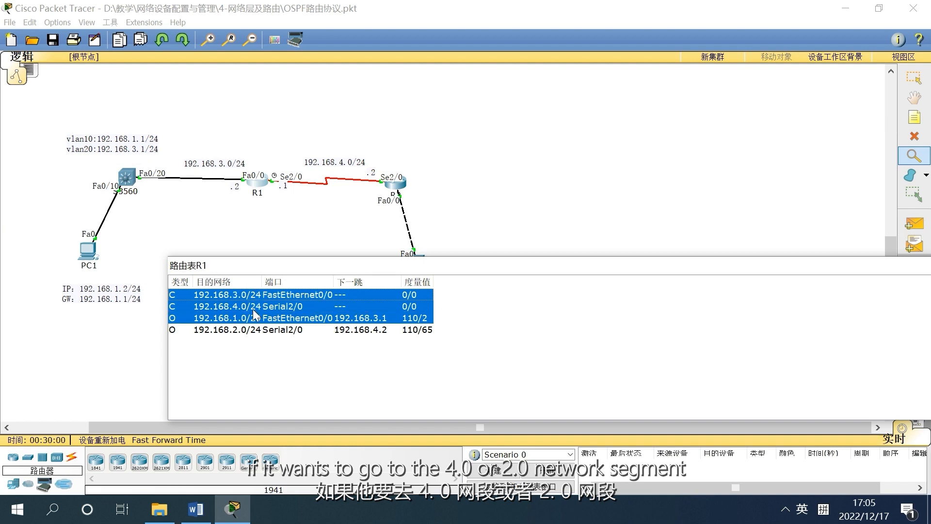
left_click(254, 319, "ctrl")
left_click(252, 306, "ctrl")
left_click(257, 295, "ctrl")
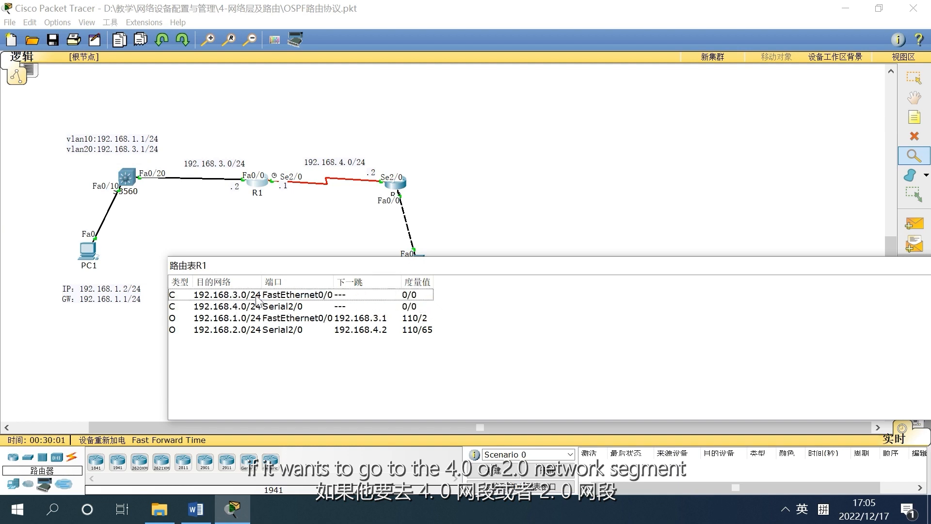
left_click(256, 331)
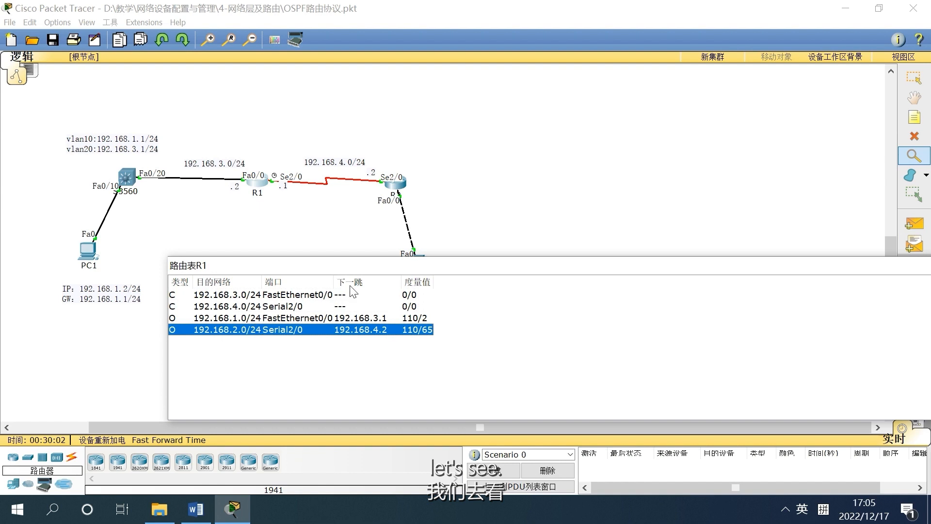
left_click_drag(376, 272, 367, 328)
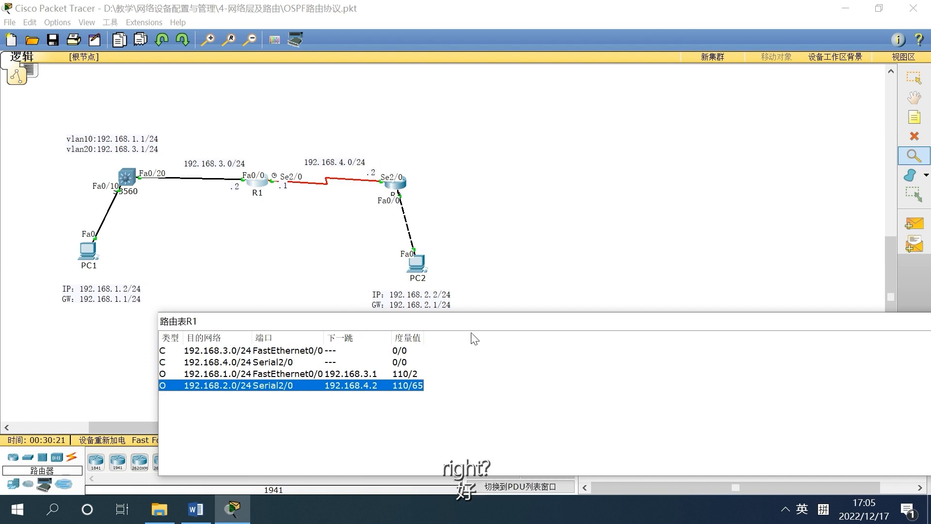
left_click_drag(476, 329, 342, 220)
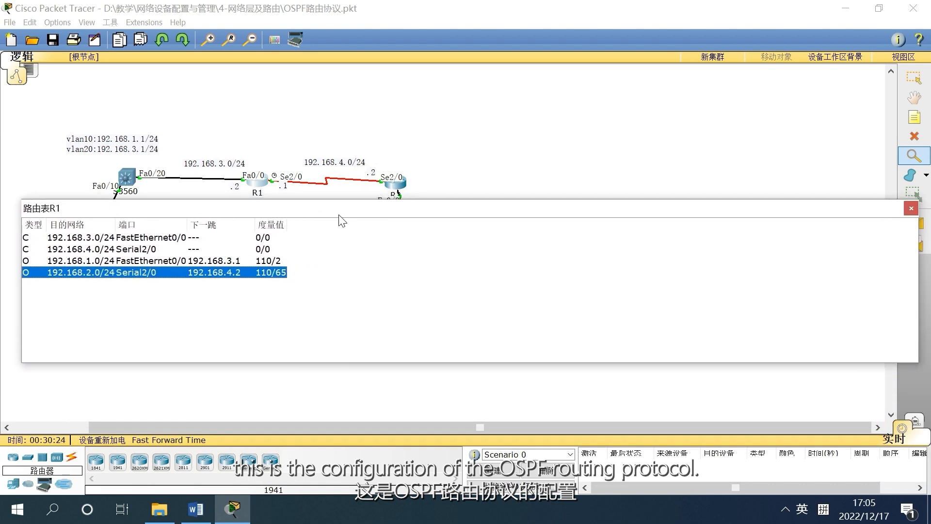
left_click(911, 208)
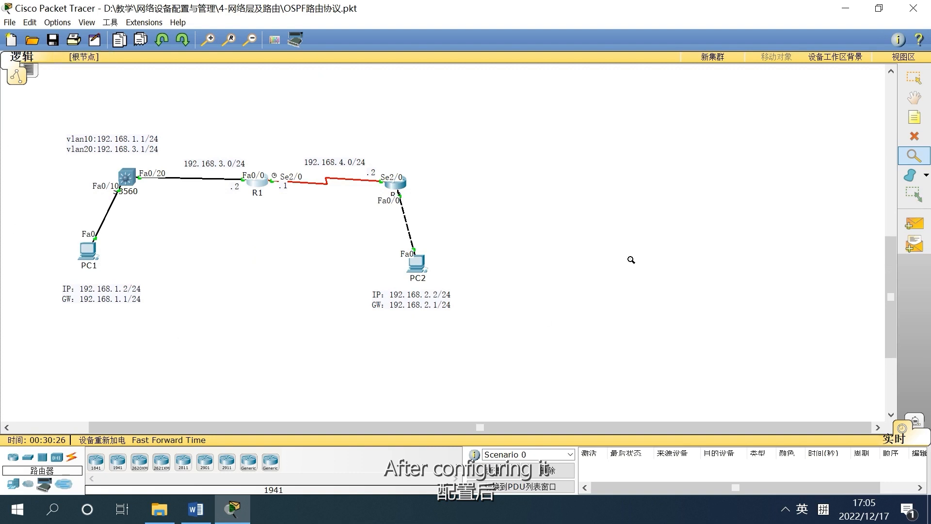
Send a simple test PDU from PC1 to PC2 and delete Scenario 0's PDU entry.
left_click(913, 225)
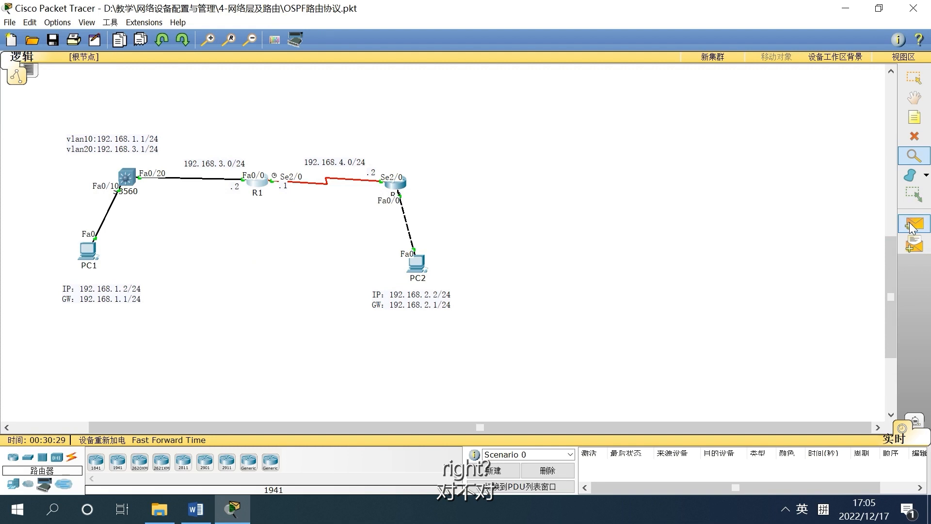
left_click(91, 249)
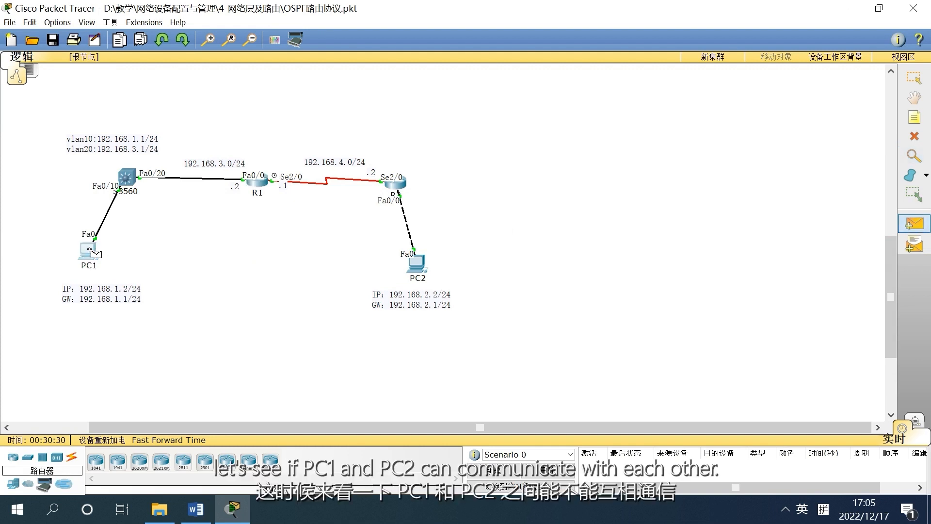
left_click(416, 265)
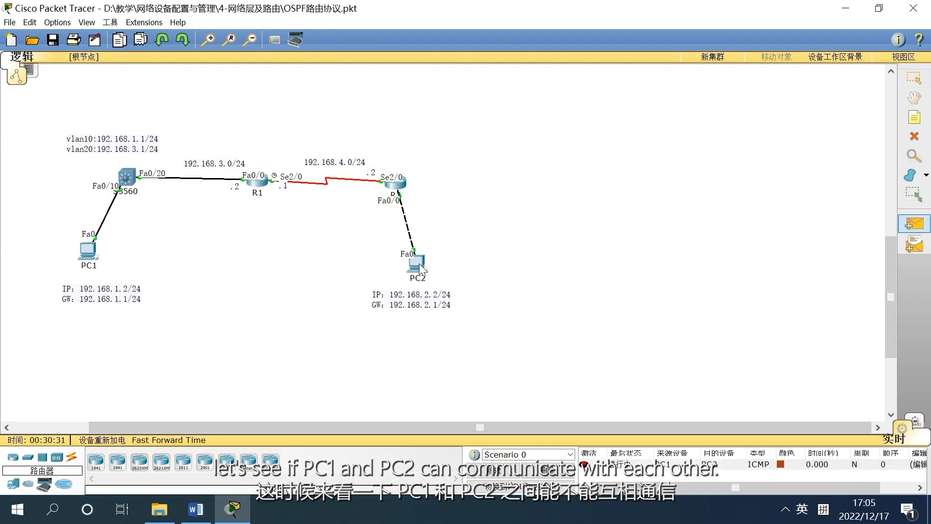
left_click(558, 478)
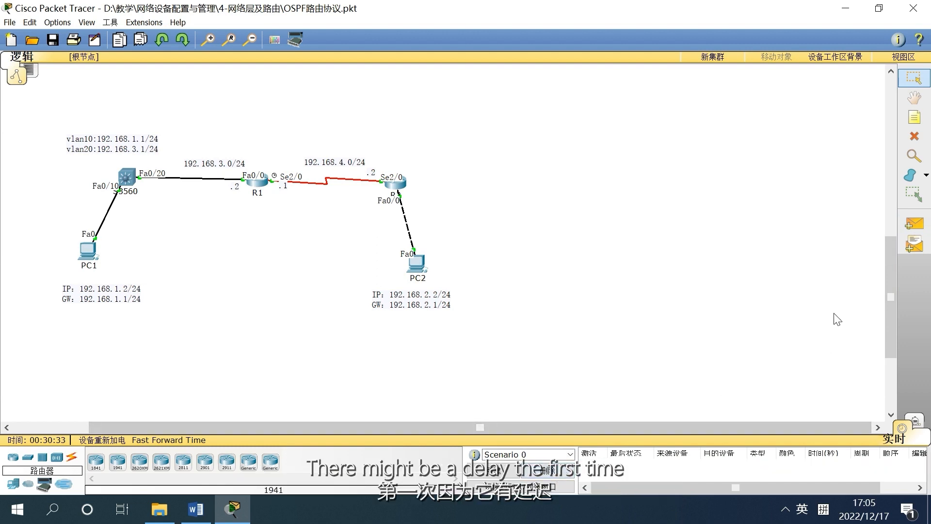
Test connectivity again with a new simple PDU from PC1 to PC2.
left_click(923, 222)
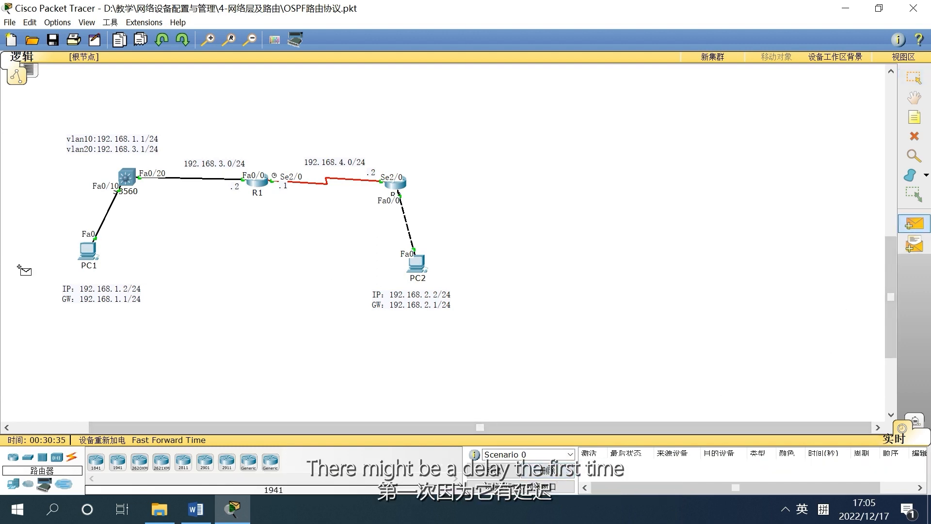
left_click(86, 250)
left_click(416, 265)
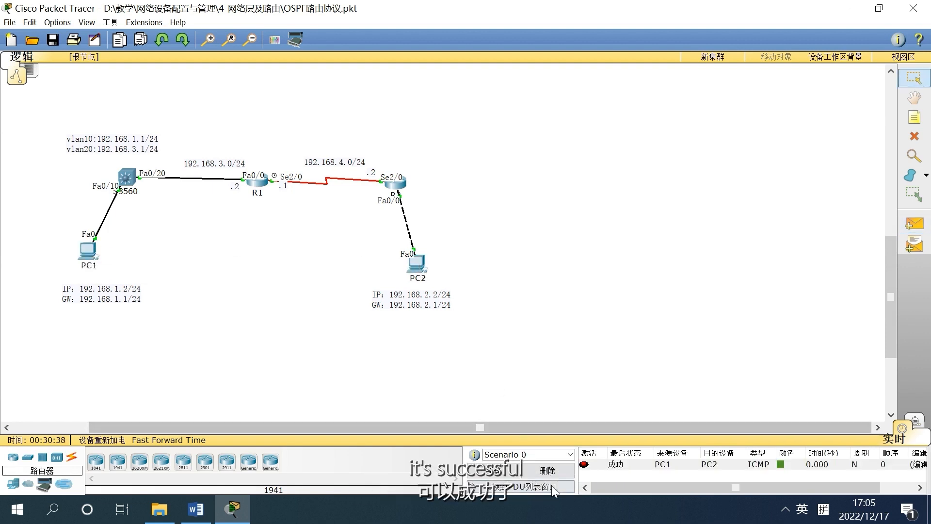
Ping PC2 at 192.168.2.2 from PC1's command prompt.
left_click(88, 250)
left_click(388, 161)
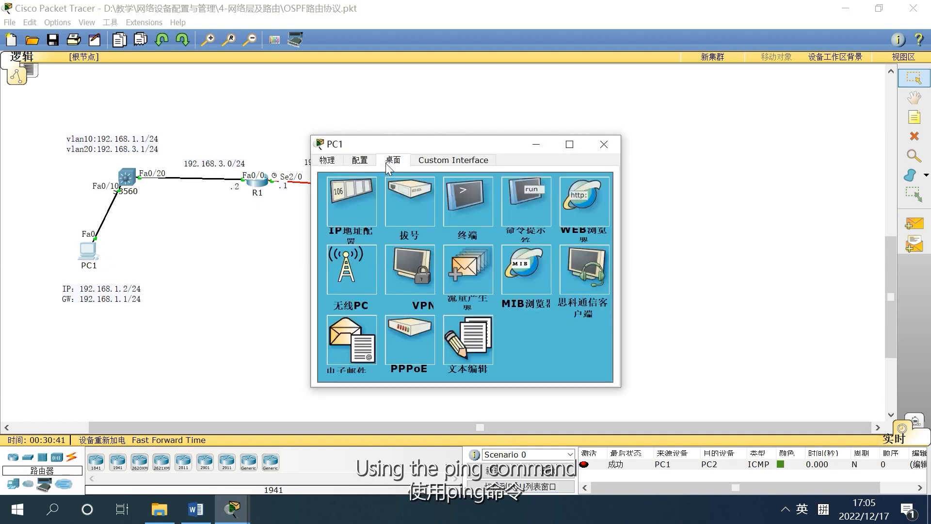
left_click(513, 207)
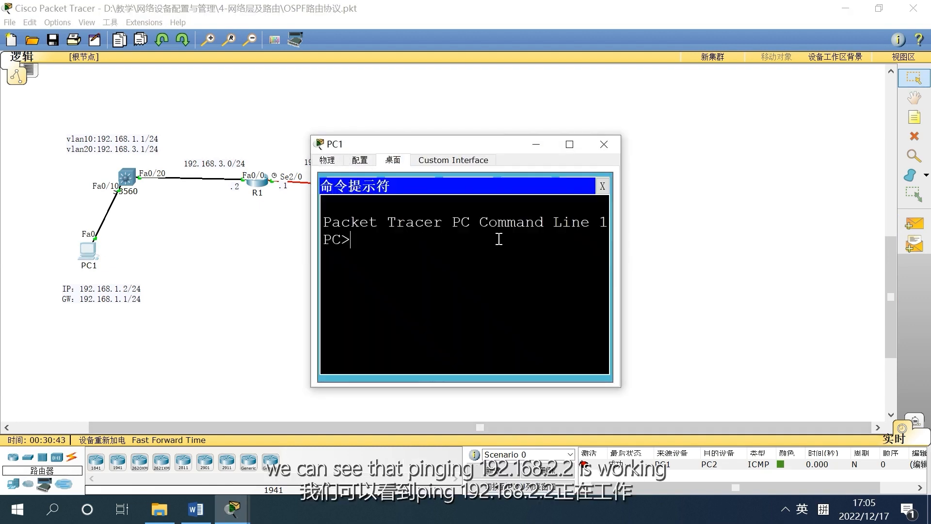
type("ping 192.168.")
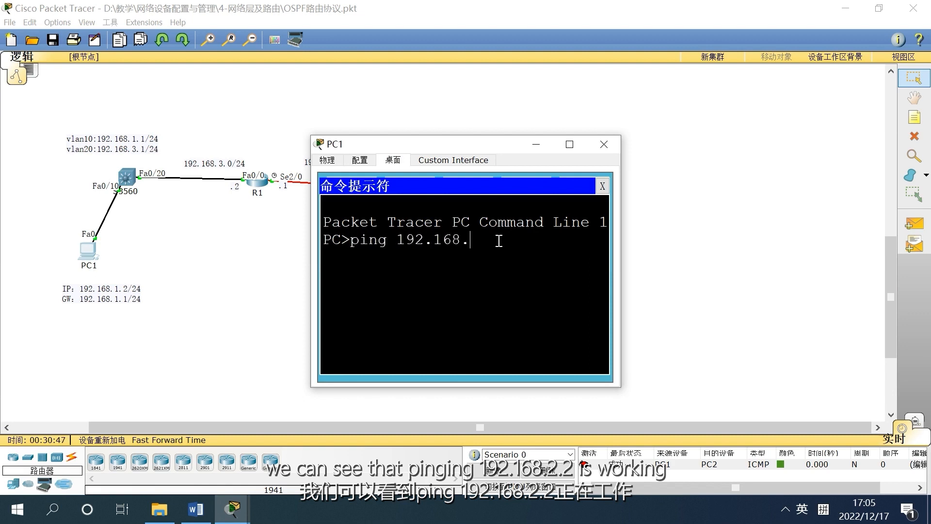
type("2.2")
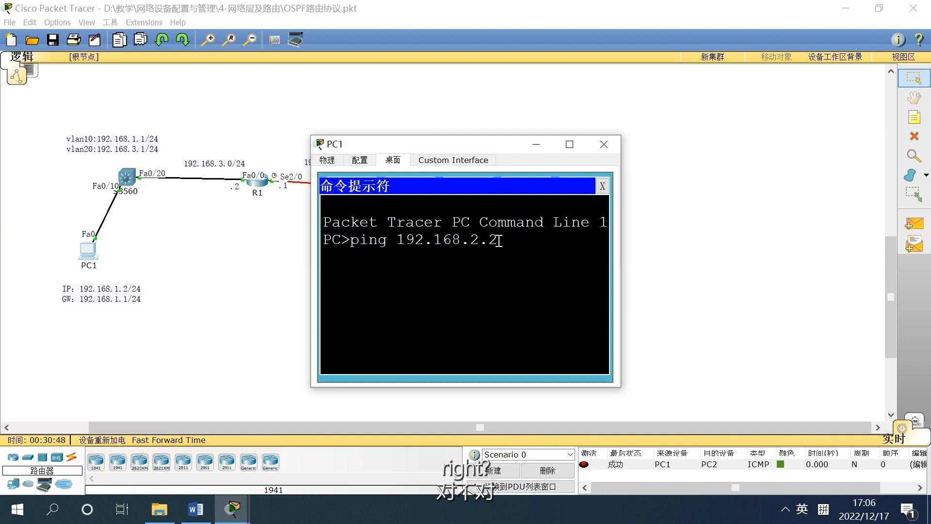
key("Return")
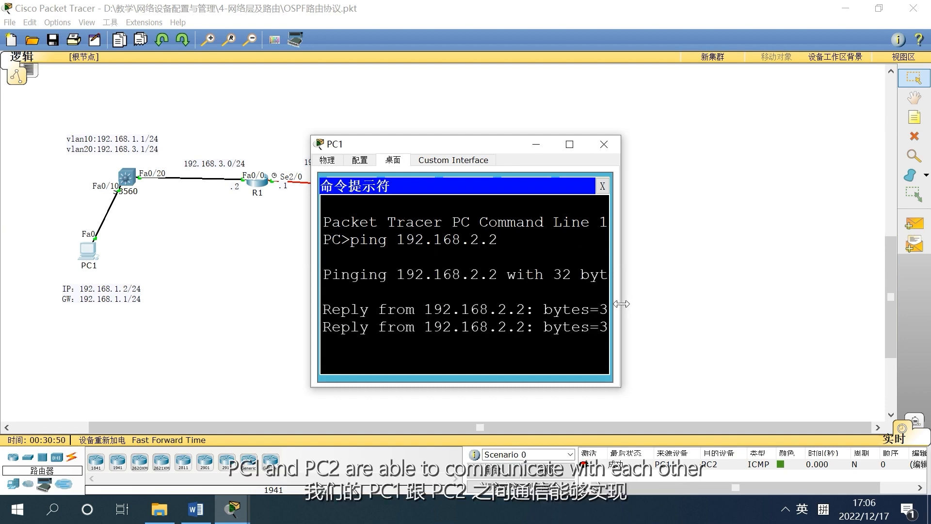
Widen and reposition PC1's window to read the ping replies and statistics, and close the window.
left_click_drag(621, 306, 768, 306)
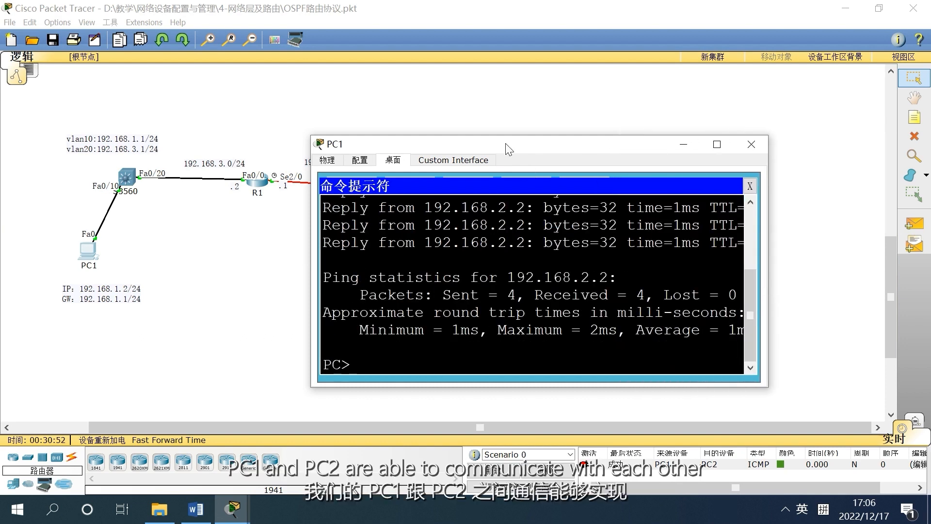
left_click_drag(505, 145, 381, 141)
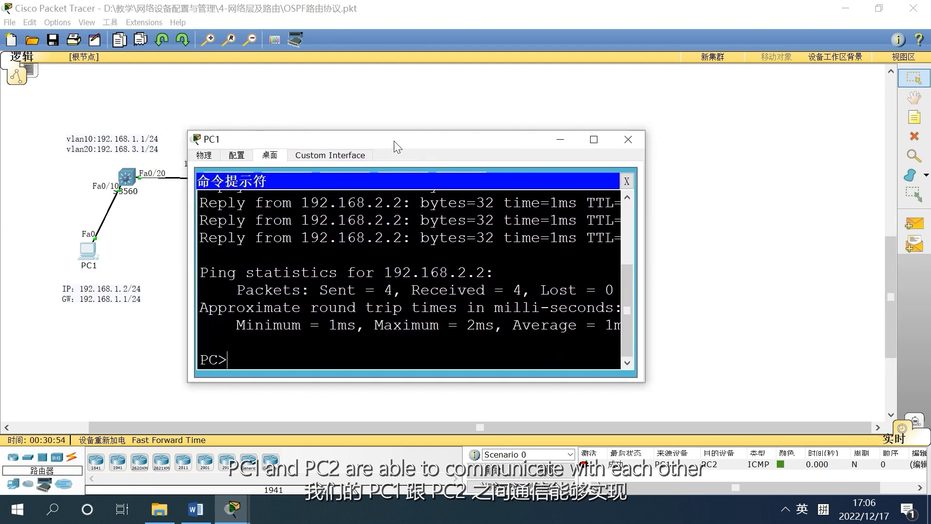
left_click(629, 140)
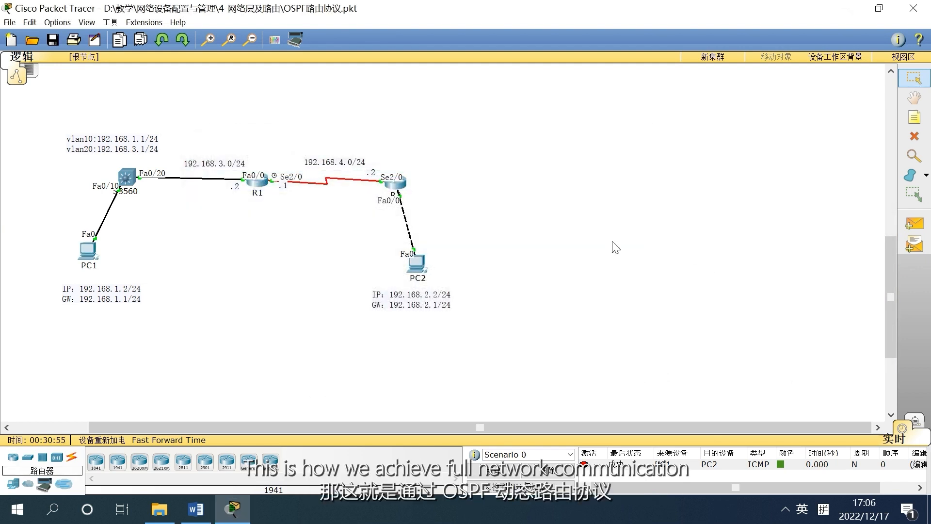